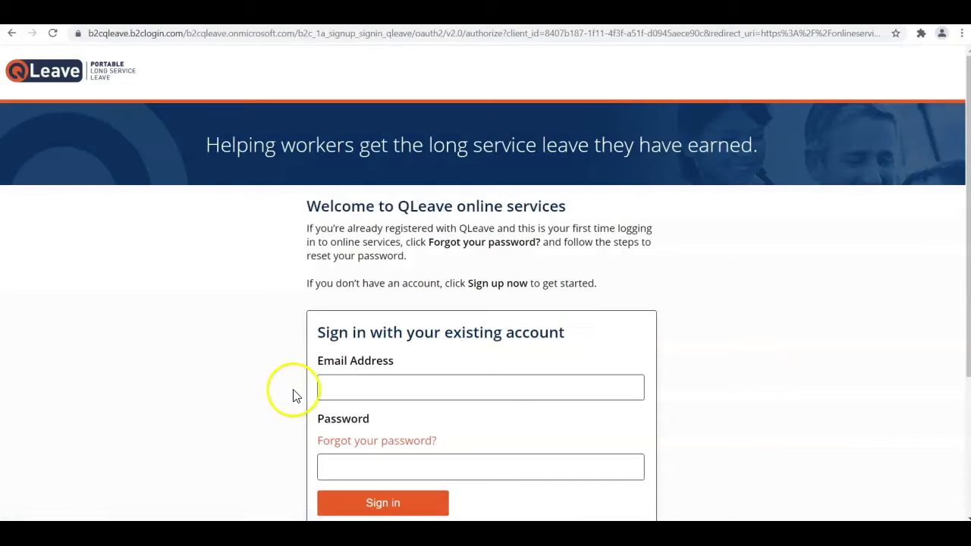
# Sign in with the saved account login and its password.
pyautogui.click(379, 260)
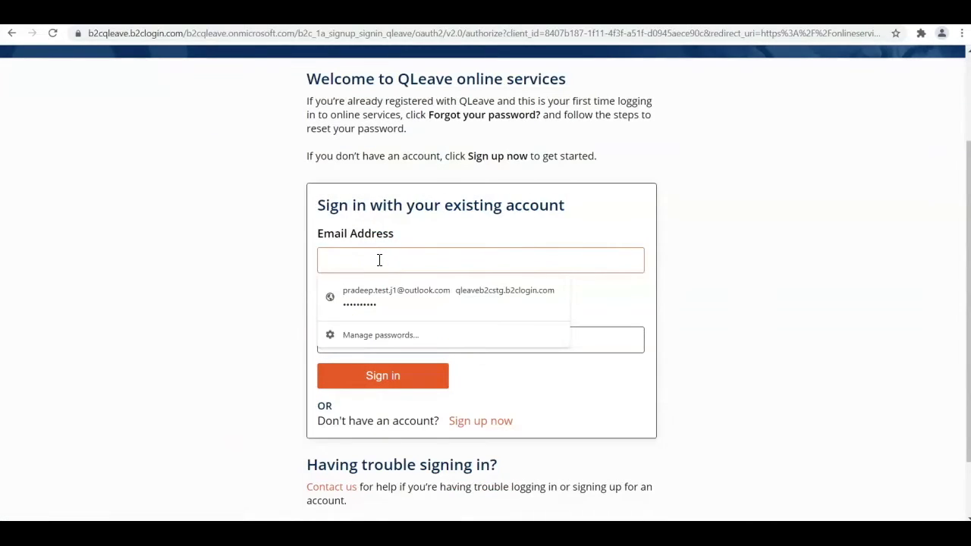
pyautogui.click(372, 292)
pyautogui.click(611, 342)
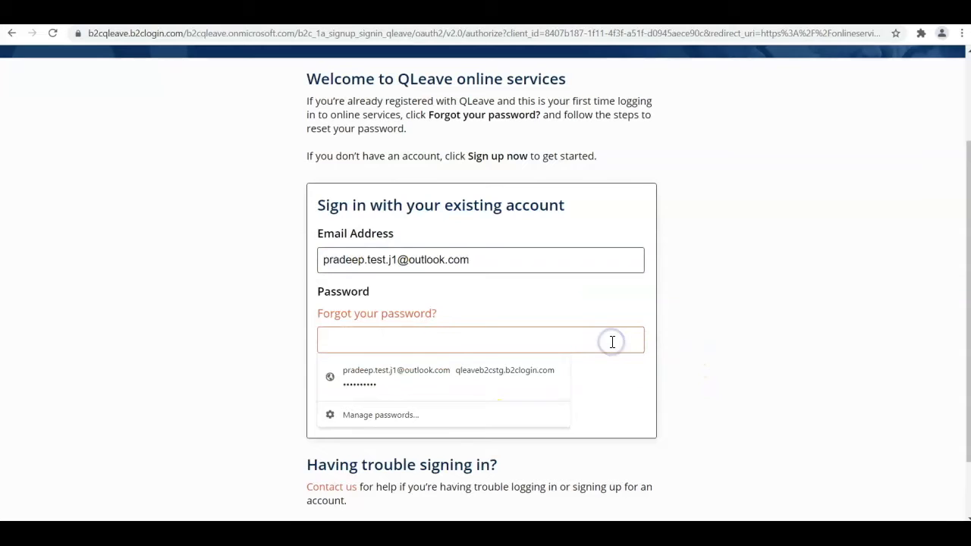
pyautogui.write('Password')
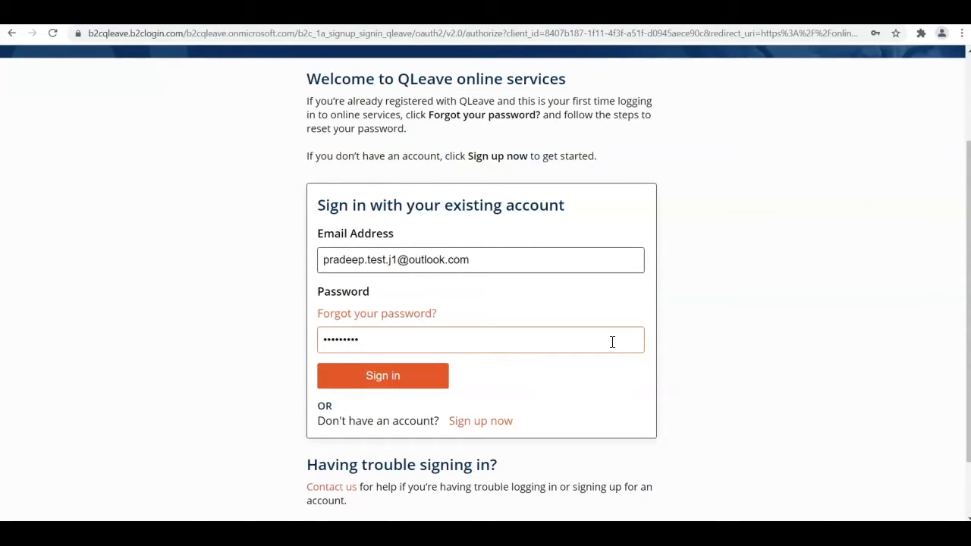
pyautogui.press('Return')
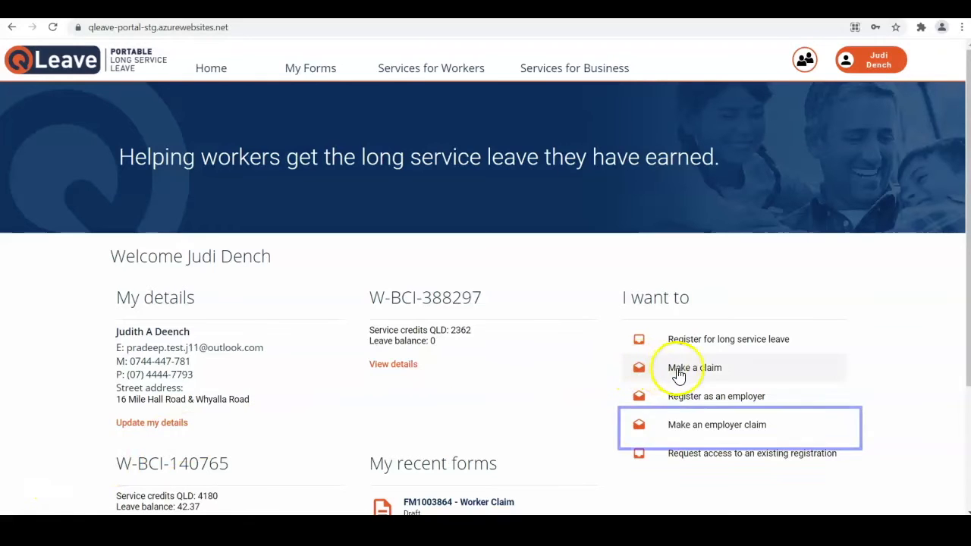
# Begin an employer claim for First Place Building Services and proceed to worker selection.
pyautogui.click(705, 429)
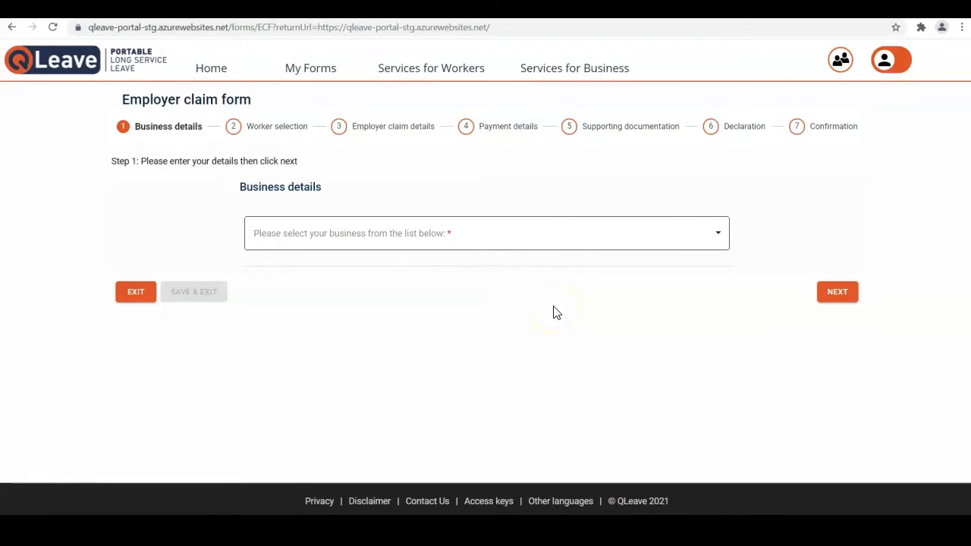
pyautogui.click(475, 240)
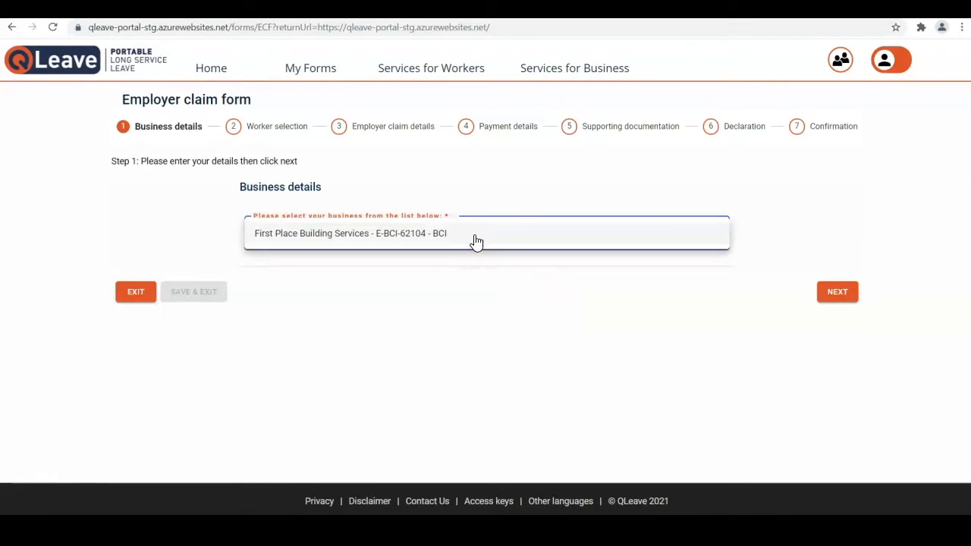
pyautogui.click(476, 240)
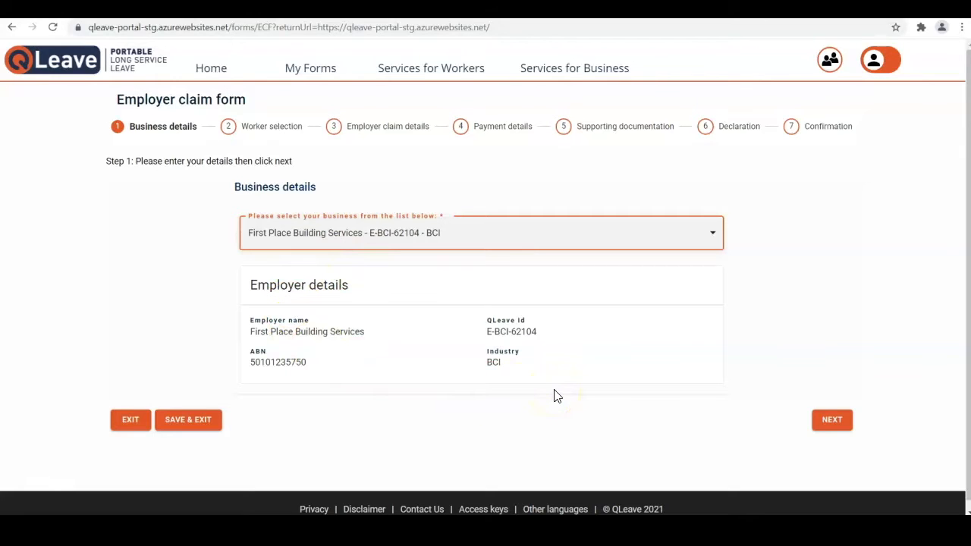
pyautogui.click(838, 424)
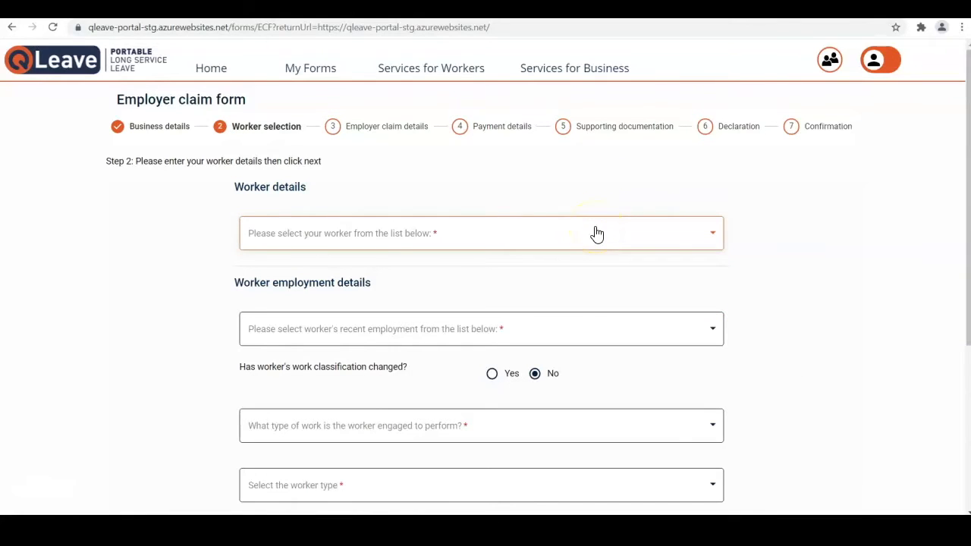
# Choose the first listed worker and their 16/08/2021 to Now employment, marking them terminated.
pyautogui.click(596, 235)
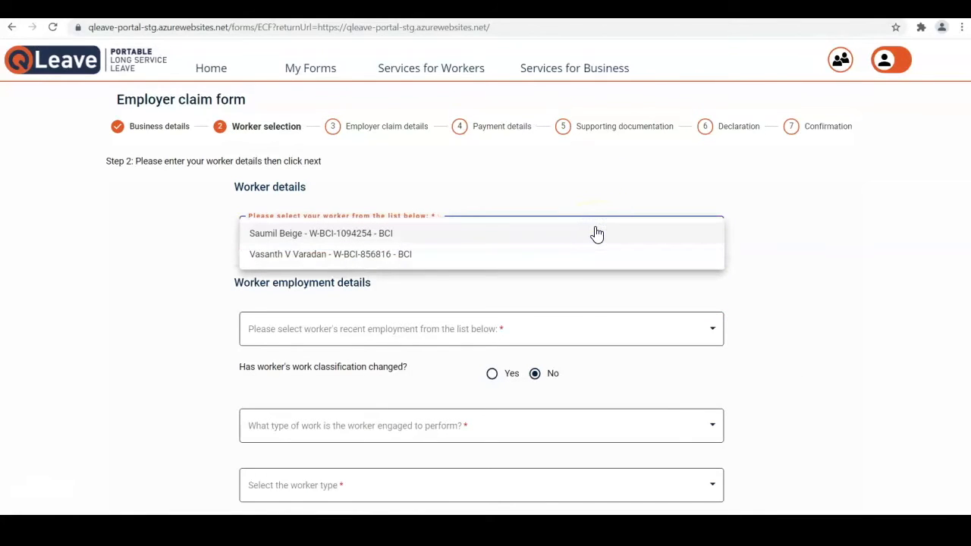
pyautogui.click(597, 234)
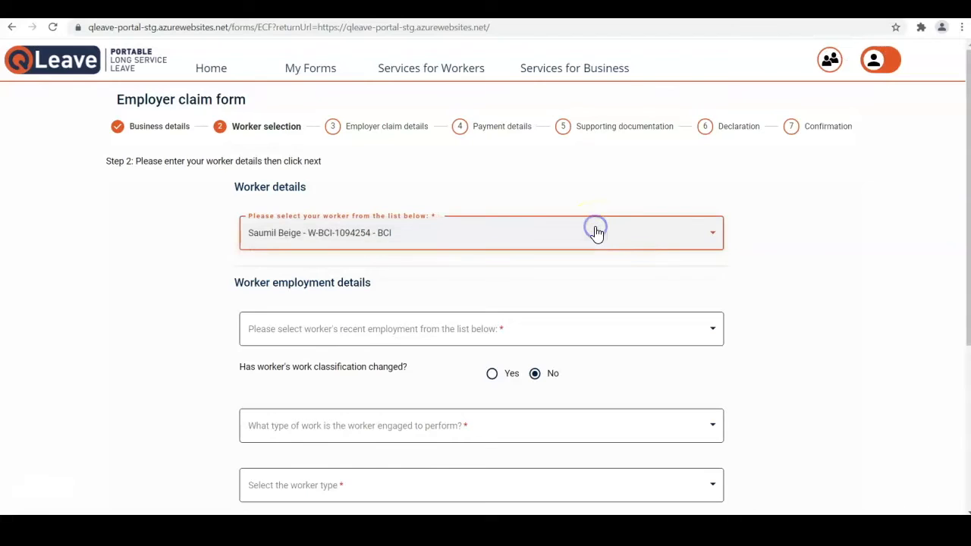
pyautogui.click(599, 331)
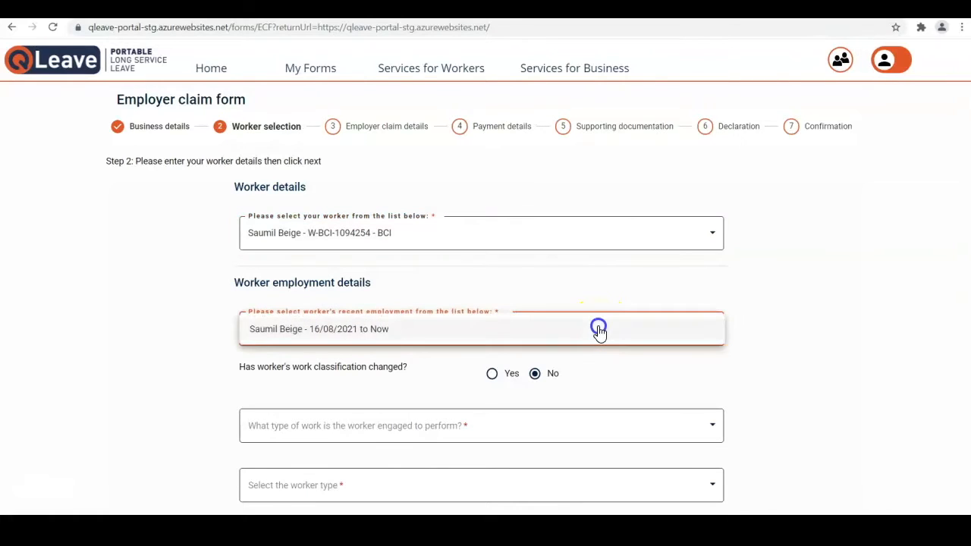
pyautogui.click(461, 338)
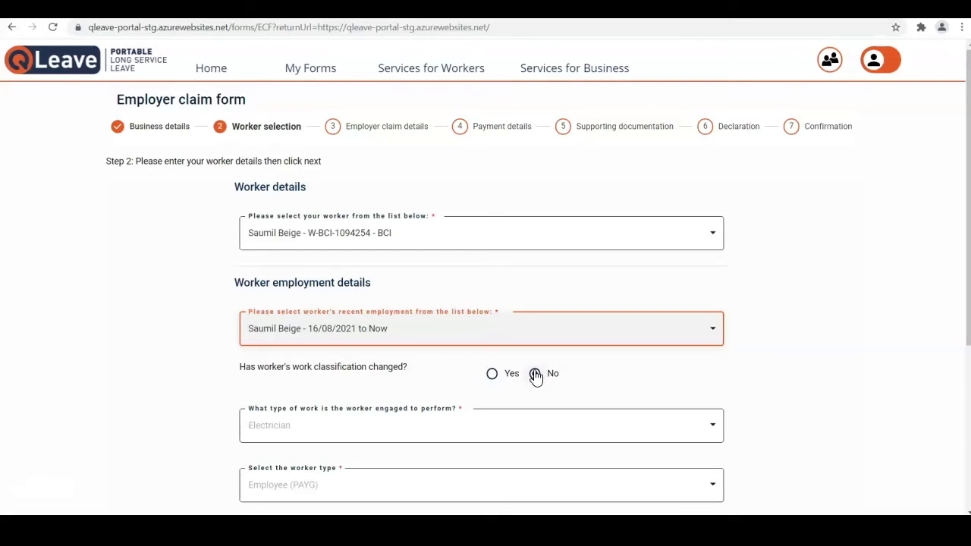
pyautogui.scroll(-2, 536, 377)
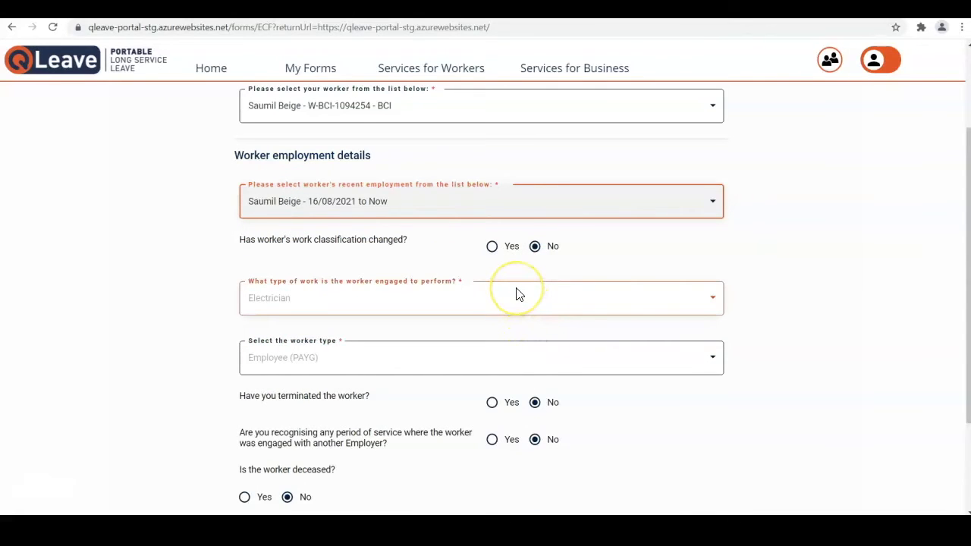
pyautogui.click(508, 402)
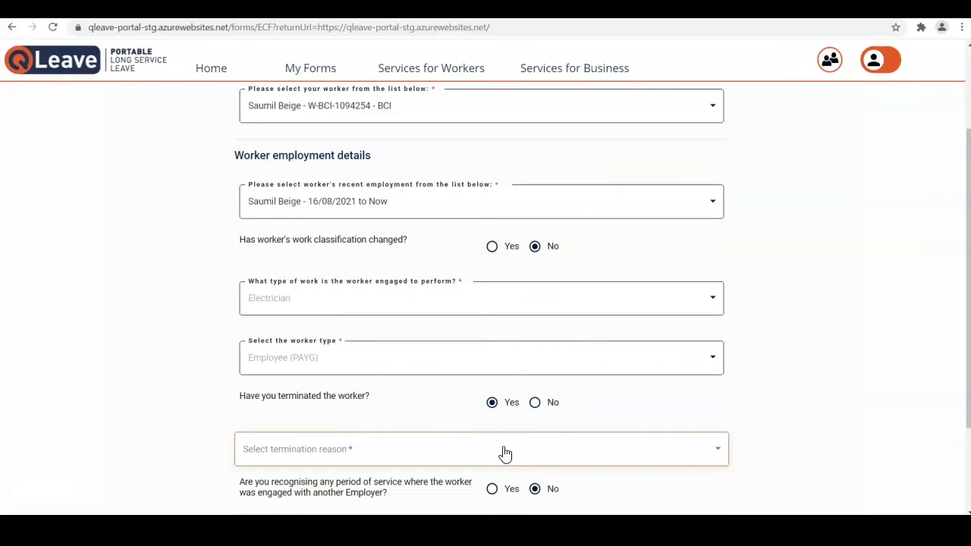
# Try retirement as the termination reason, then set the worker as not terminated.
pyautogui.click(505, 453)
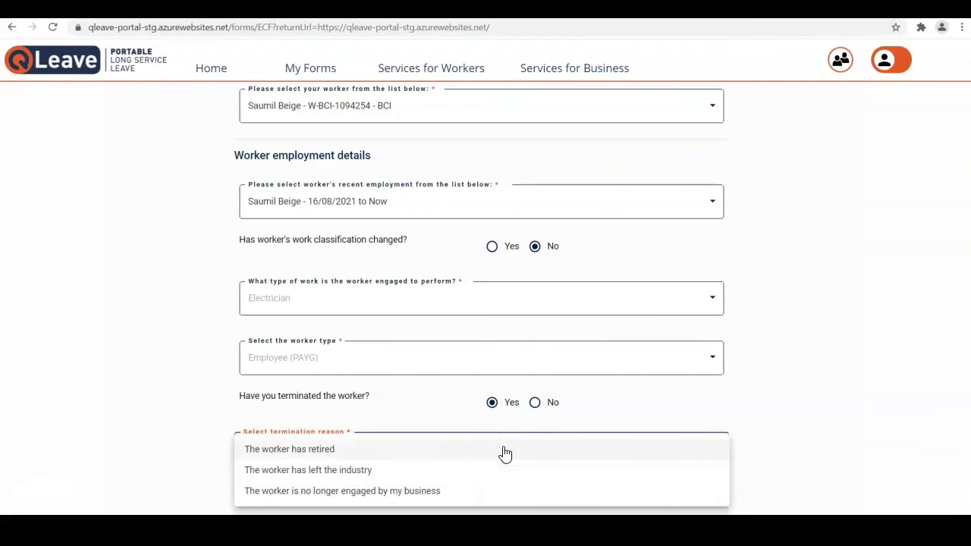
pyautogui.click(505, 454)
pyautogui.scroll(-3, 502, 455)
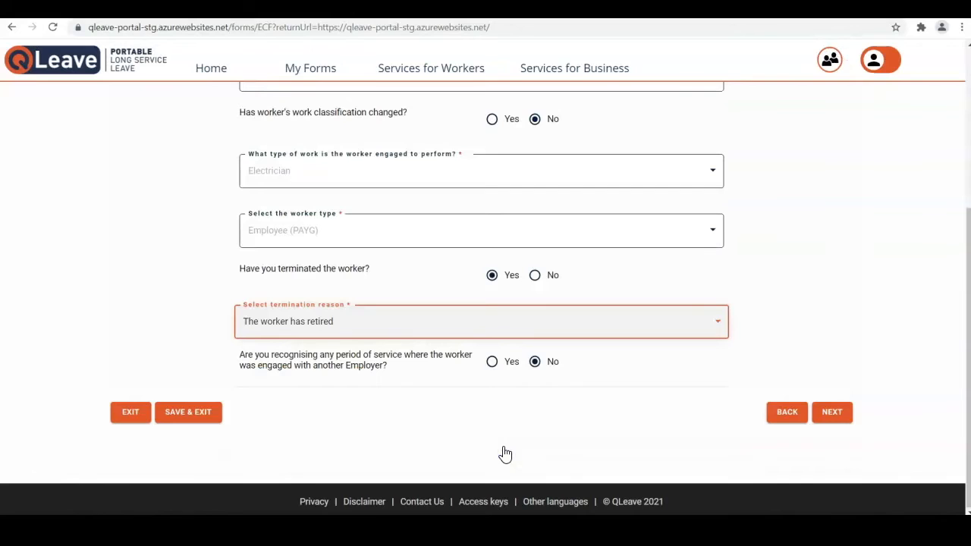
pyautogui.click(536, 276)
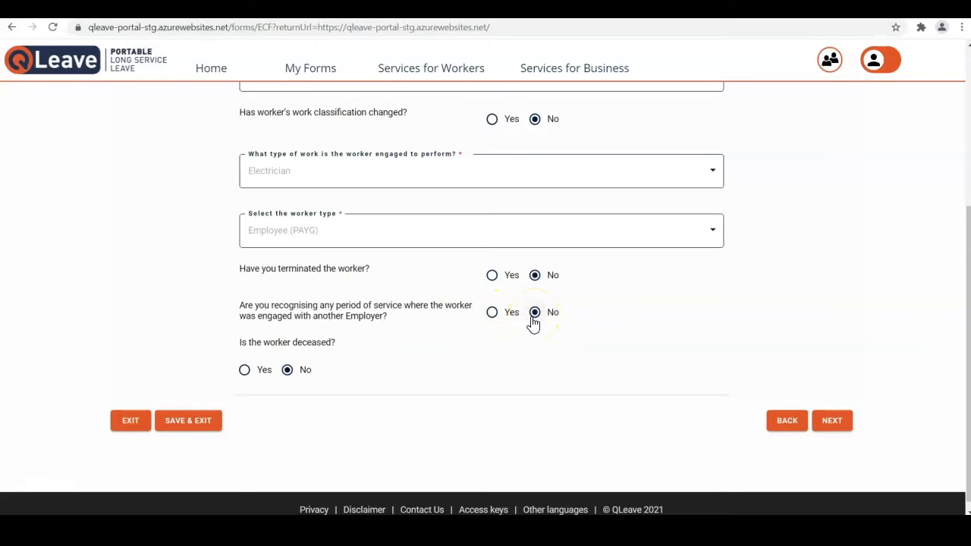
# Answer No to other-employer service and to deceased, then continue to claim details.
pyautogui.click(493, 315)
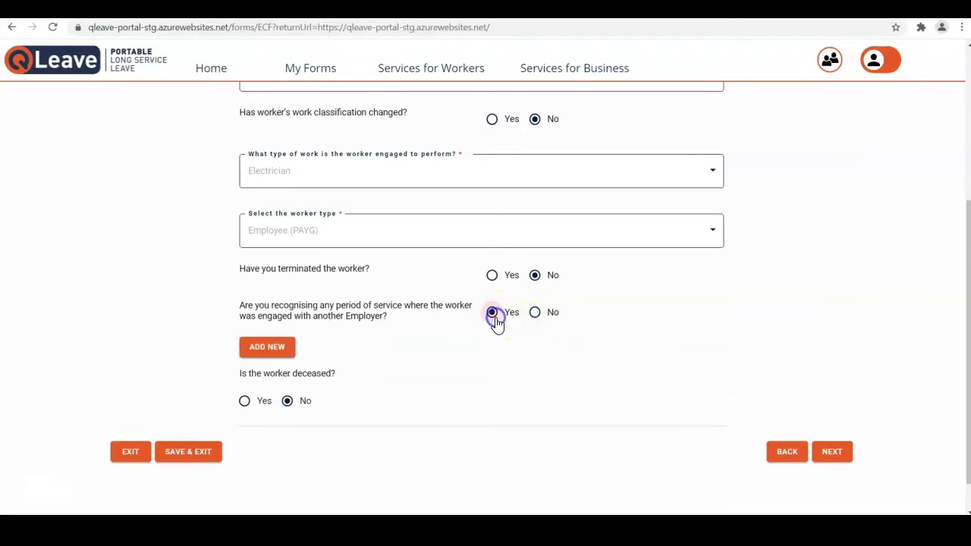
pyautogui.click(277, 349)
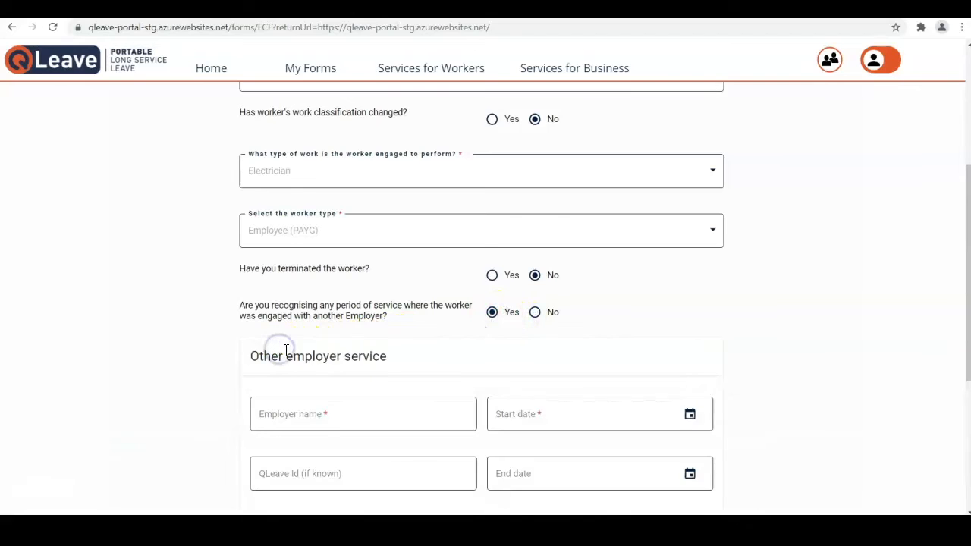
pyautogui.scroll(-2, 302, 356)
pyautogui.scroll(-2, 301, 356)
pyautogui.scroll(1, 302, 357)
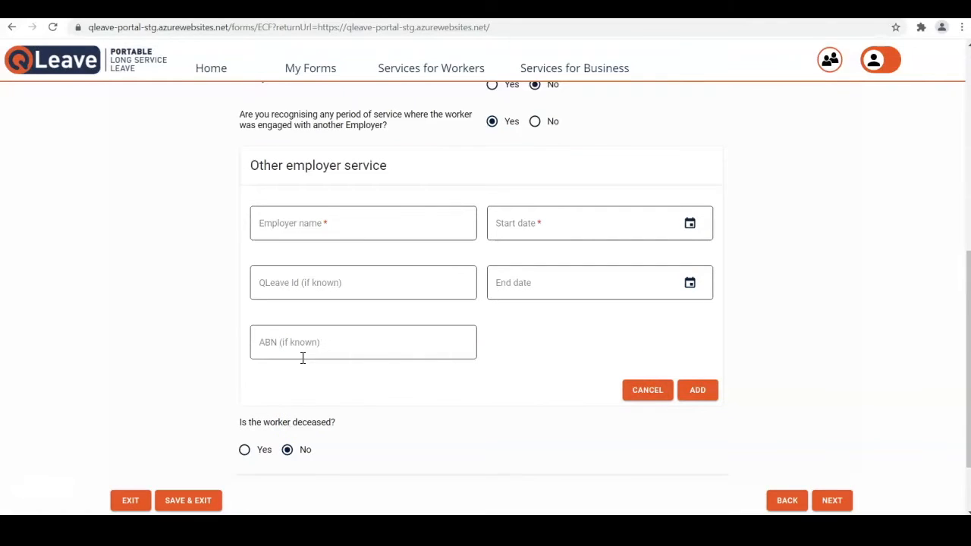
pyautogui.click(535, 122)
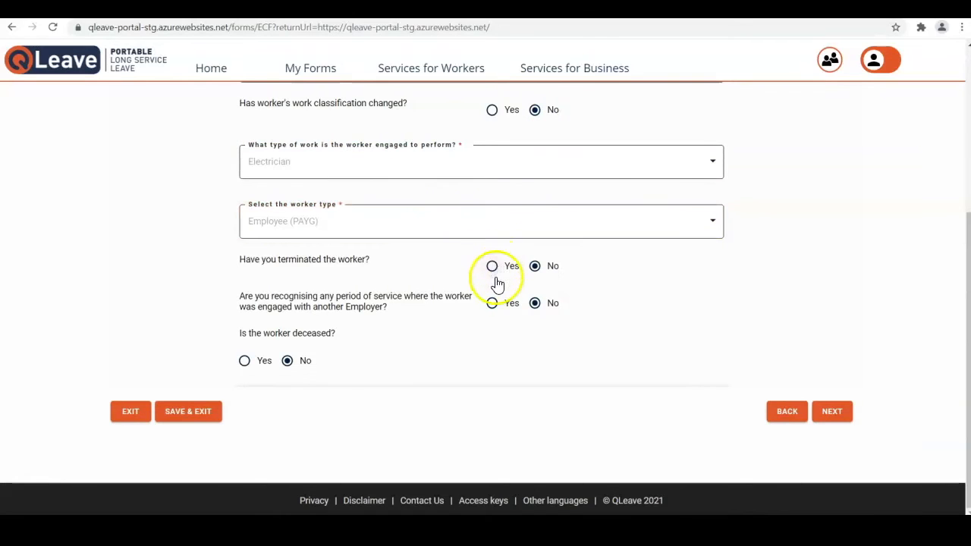
pyautogui.click(247, 361)
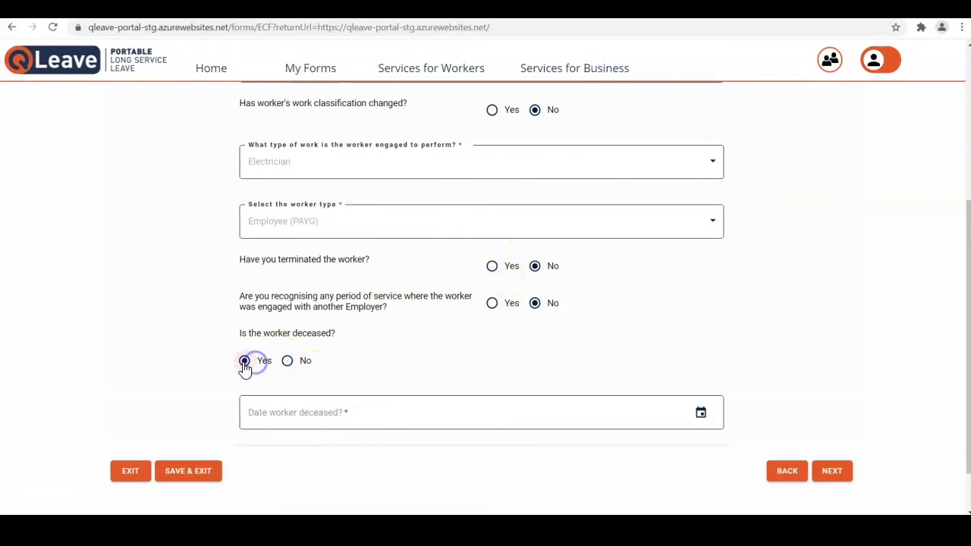
pyautogui.click(288, 360)
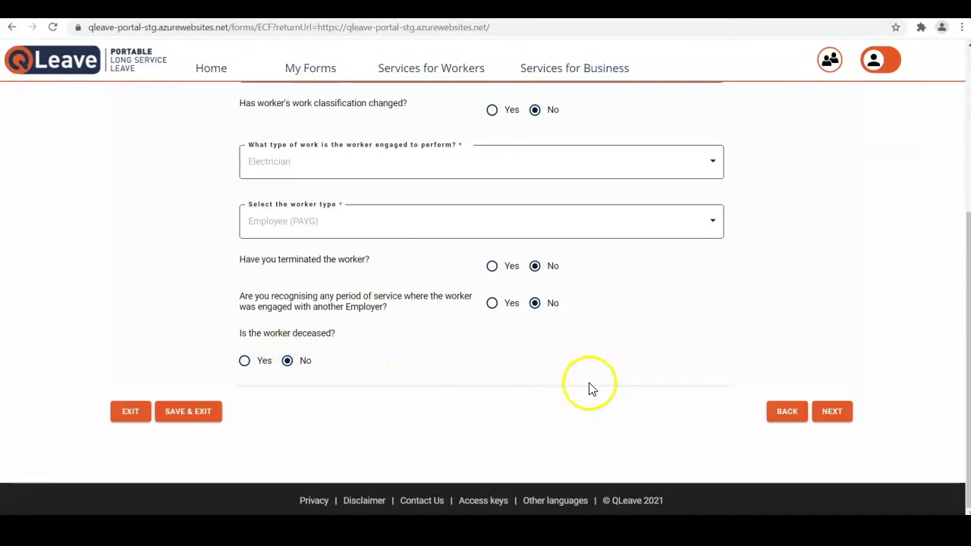
pyautogui.click(833, 416)
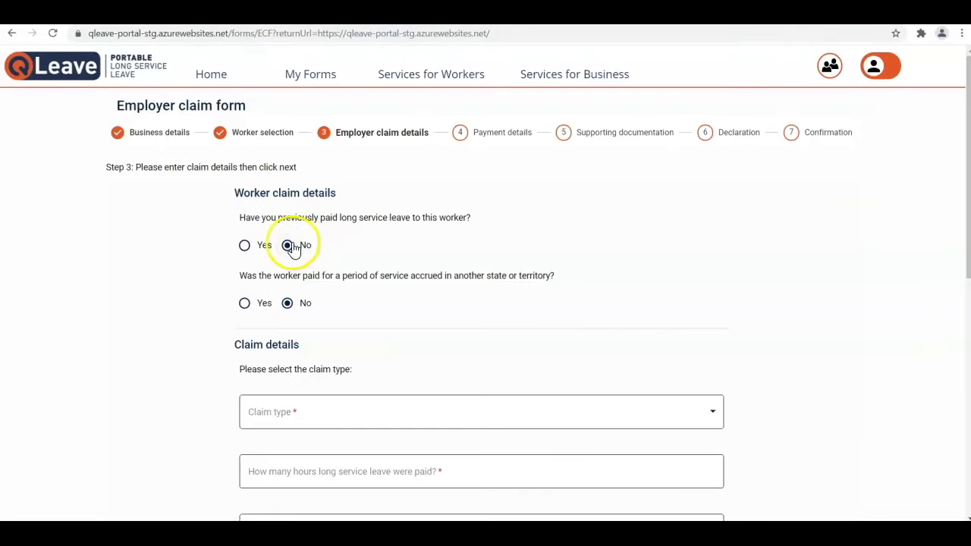
# Leave both previously paid long service leave and interstate service answered No.
pyautogui.click(246, 248)
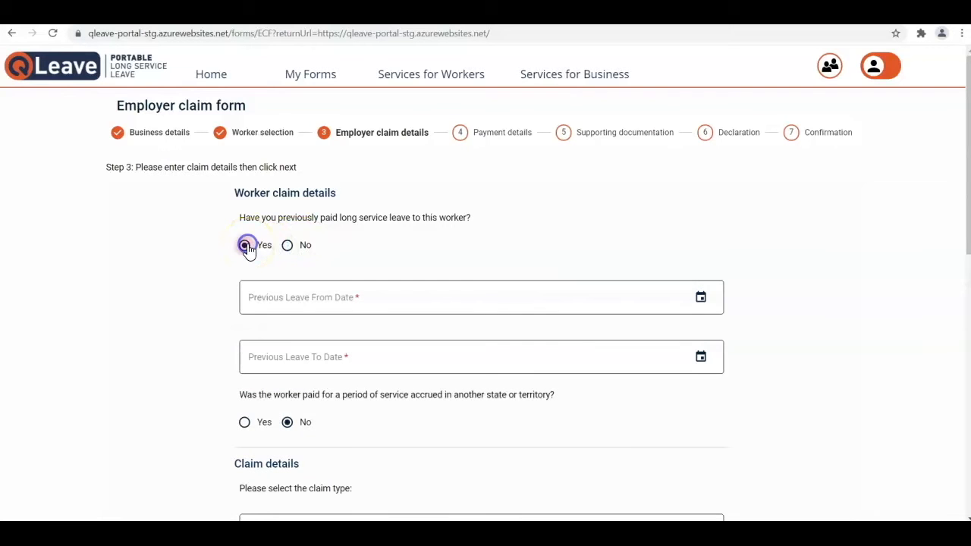
pyautogui.click(314, 360)
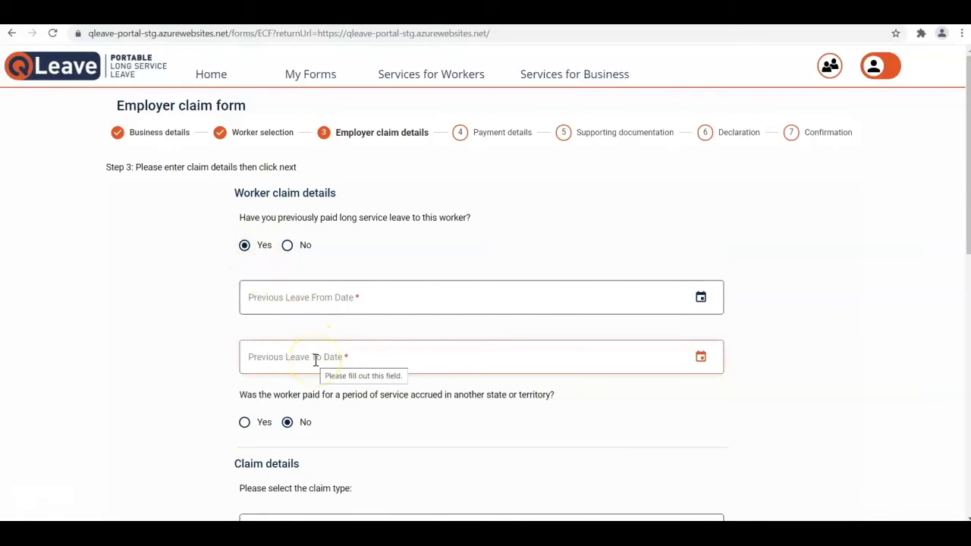
pyautogui.click(287, 246)
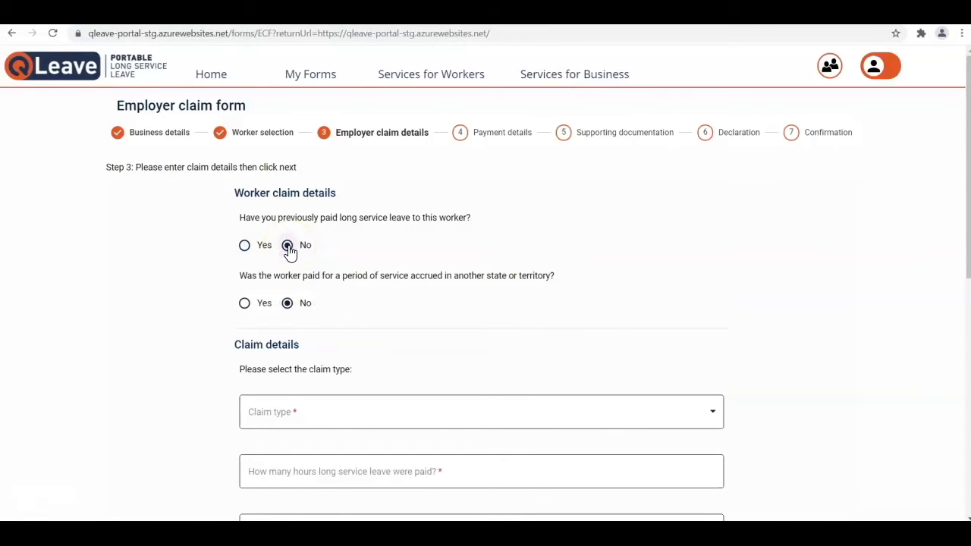
pyautogui.click(244, 304)
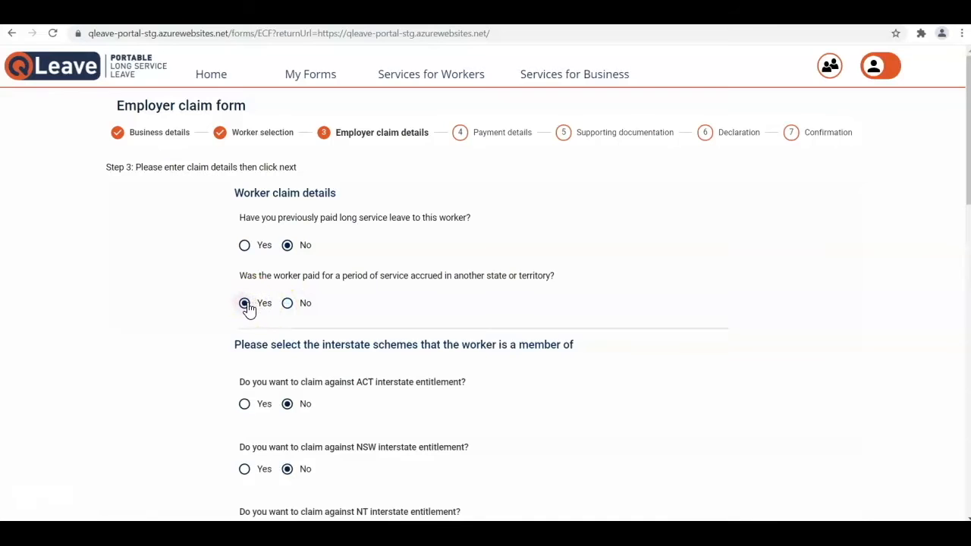
pyautogui.click(245, 405)
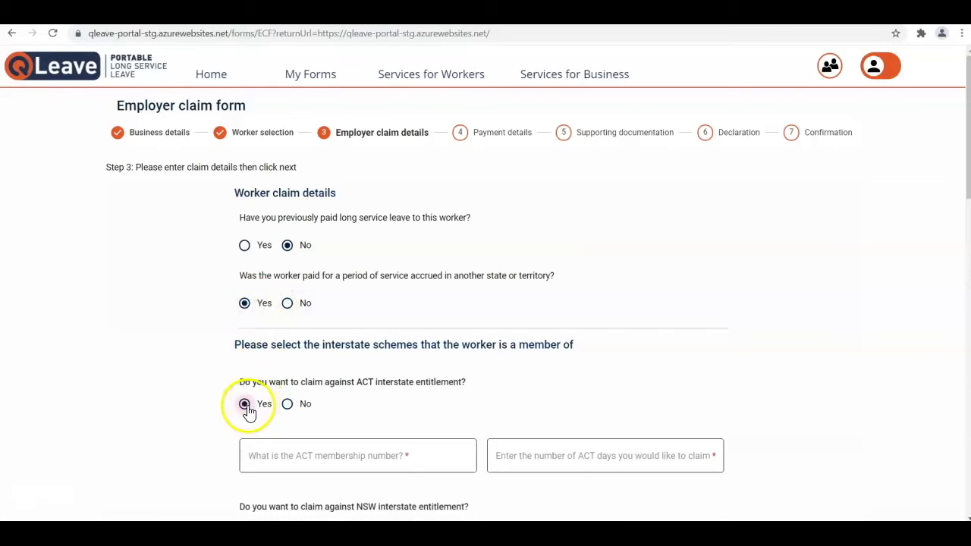
pyautogui.click(287, 303)
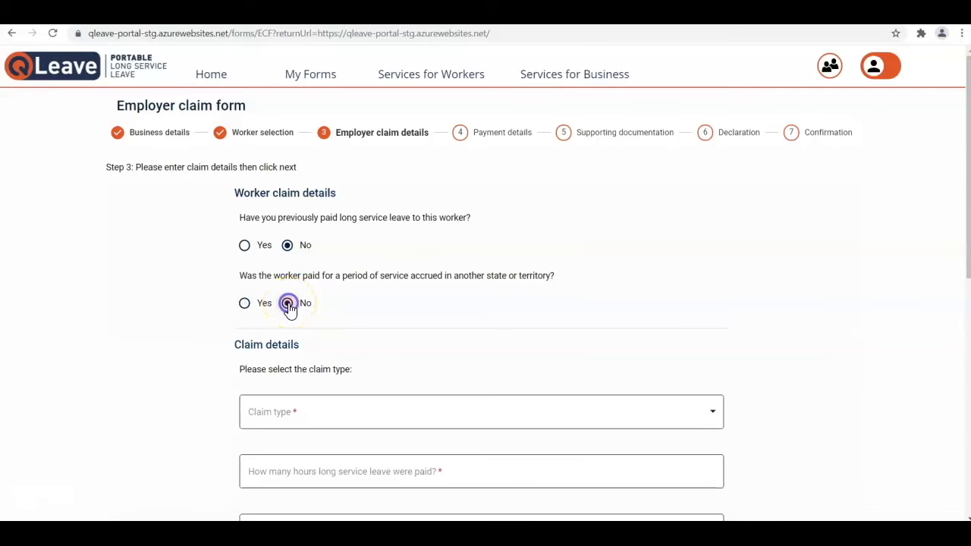
pyautogui.scroll(-3, 292, 307)
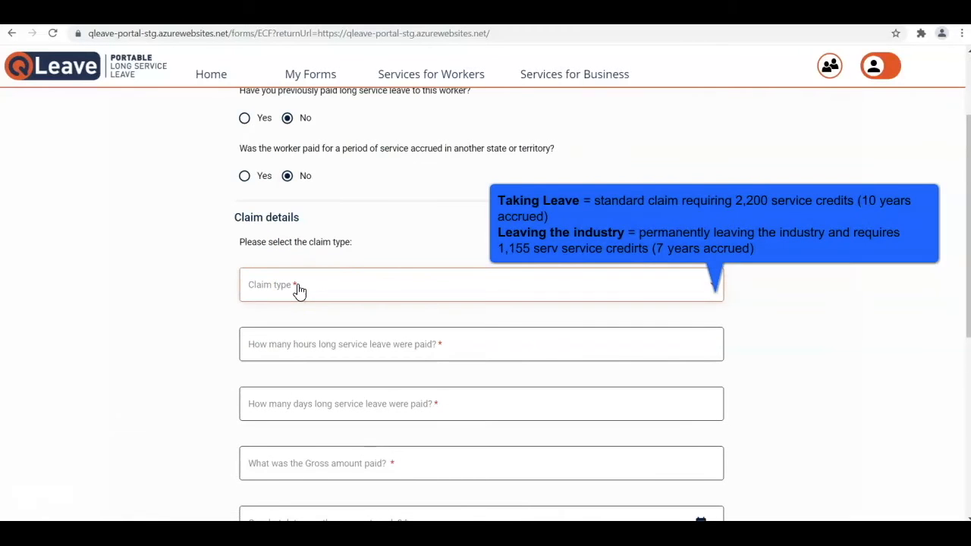
# Choose Taking Leave as the claim type and begin entering days paid.
pyautogui.click(300, 291)
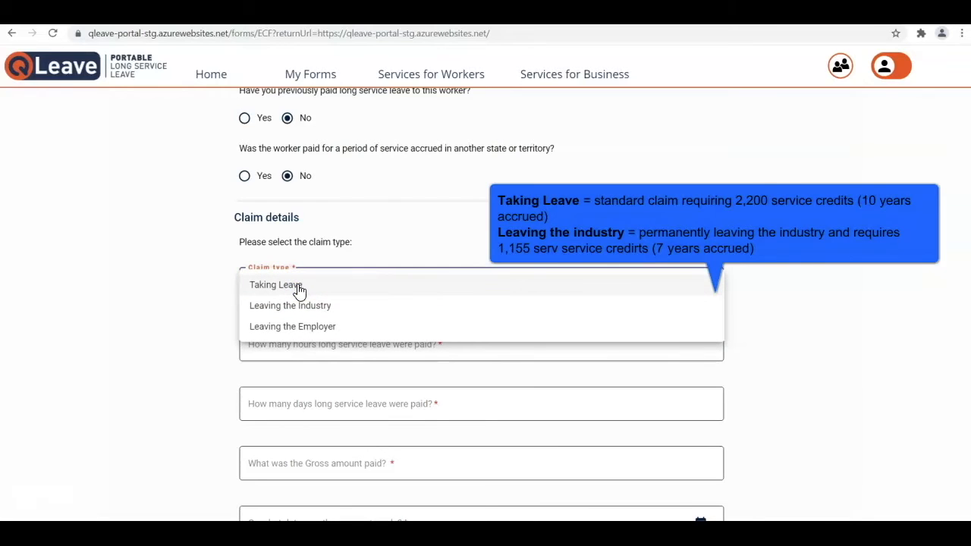
pyautogui.click(299, 291)
pyautogui.click(299, 340)
pyautogui.scroll(-1, 301, 340)
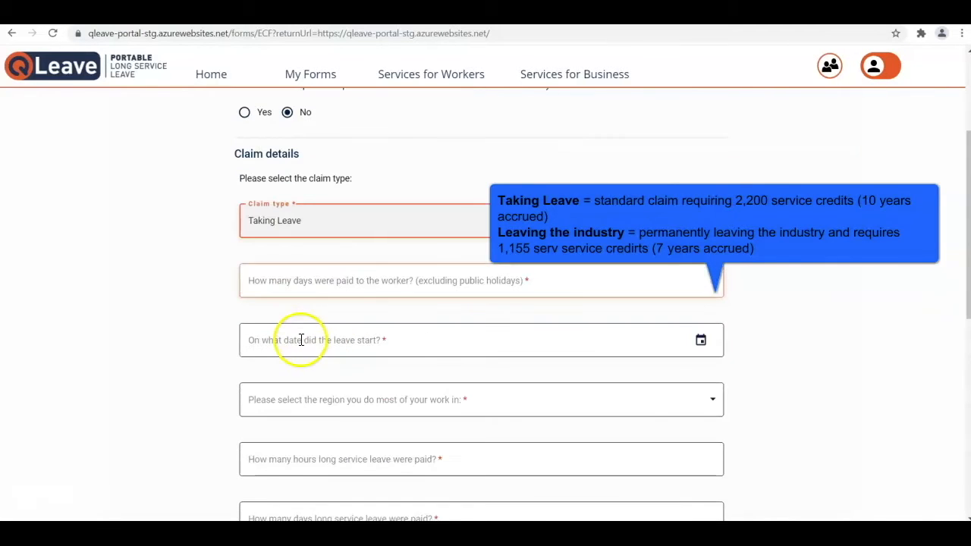
pyautogui.click(304, 284)
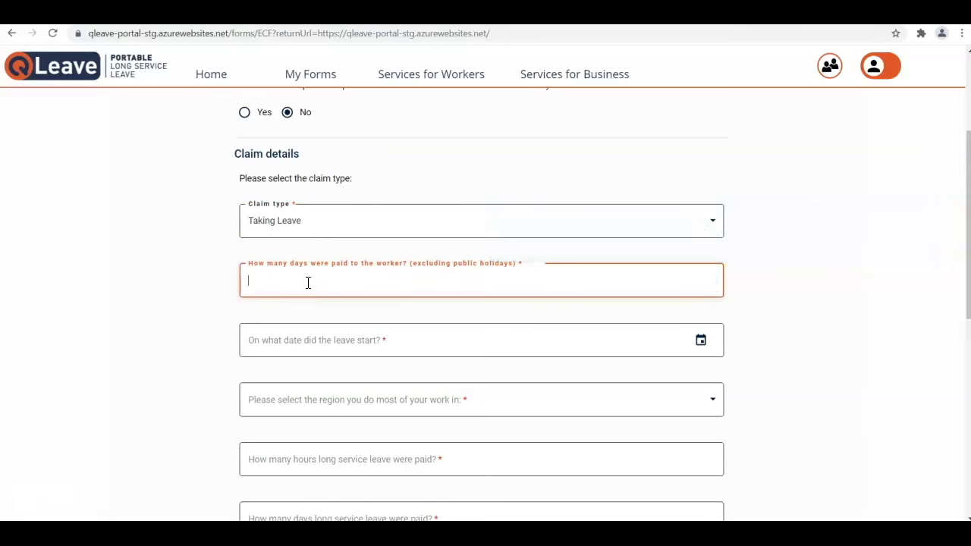
# Set the leave start date to 22/08/2021 and the work region to City of Brisbane.
pyautogui.click(324, 334)
pyautogui.click(410, 340)
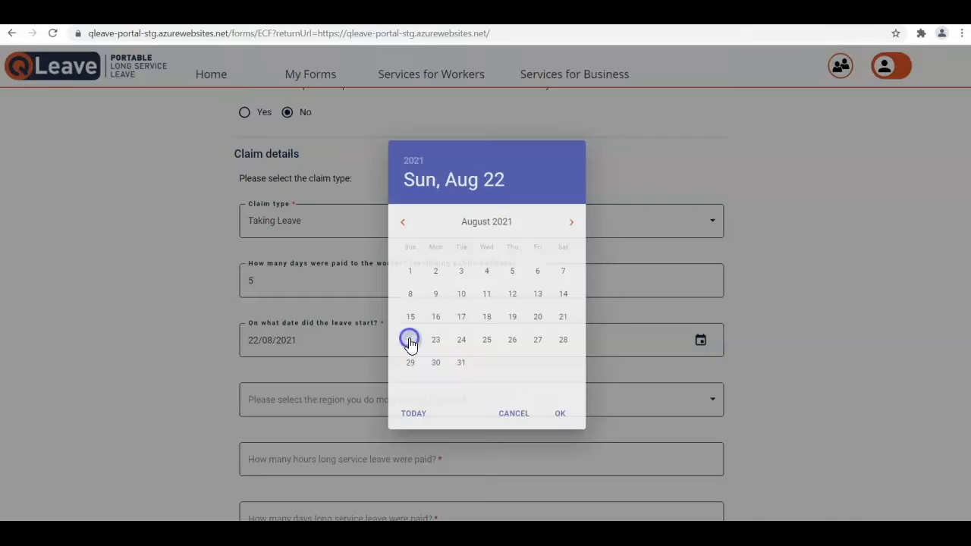
pyautogui.click(497, 408)
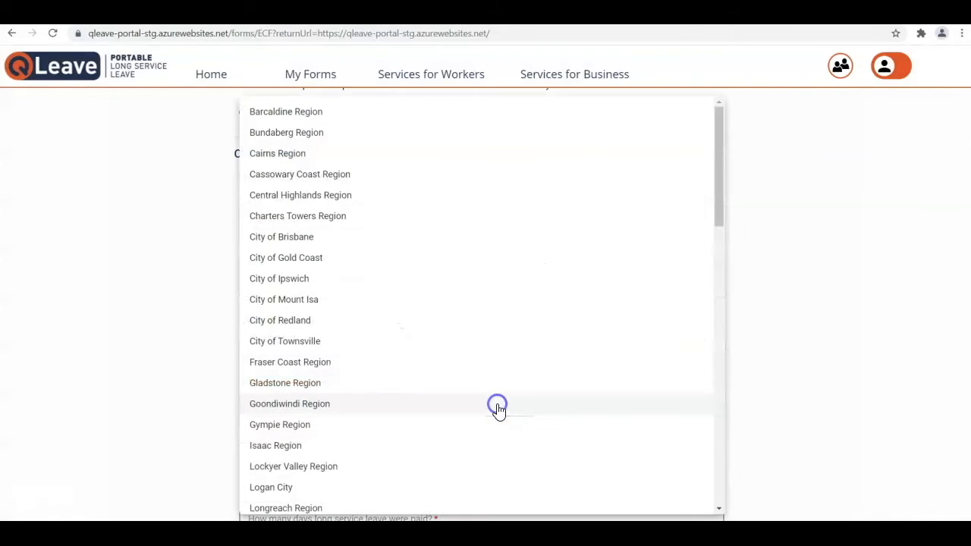
pyautogui.click(331, 240)
# Enter 38 leave hours, 5 leave days and a gross amount of 2100.
pyautogui.scroll(-2, 348, 412)
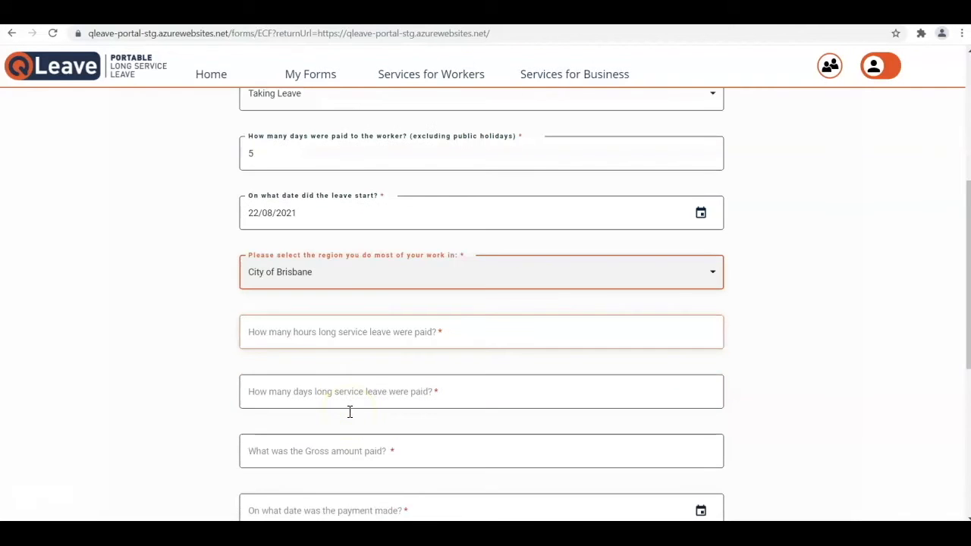
pyautogui.click(346, 332)
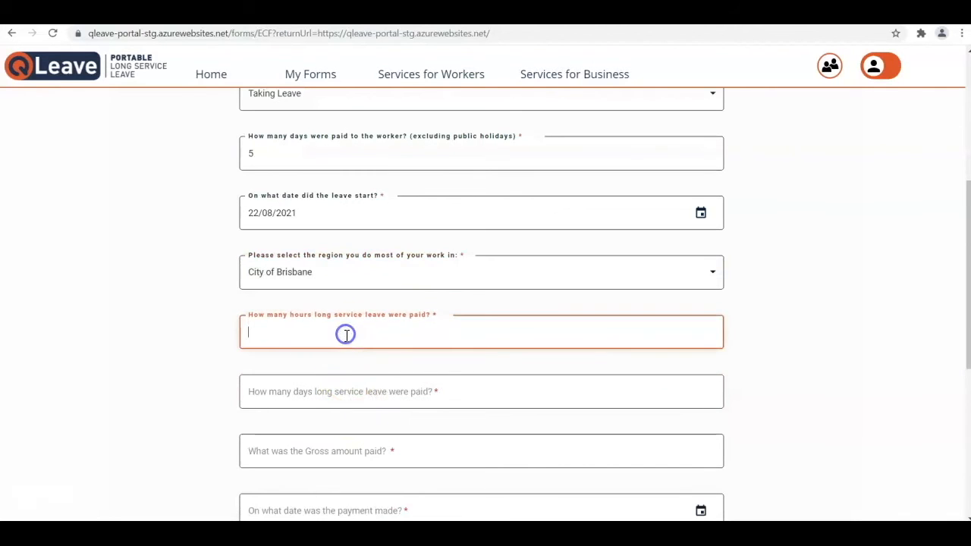
pyautogui.write('38')
pyautogui.click(357, 391)
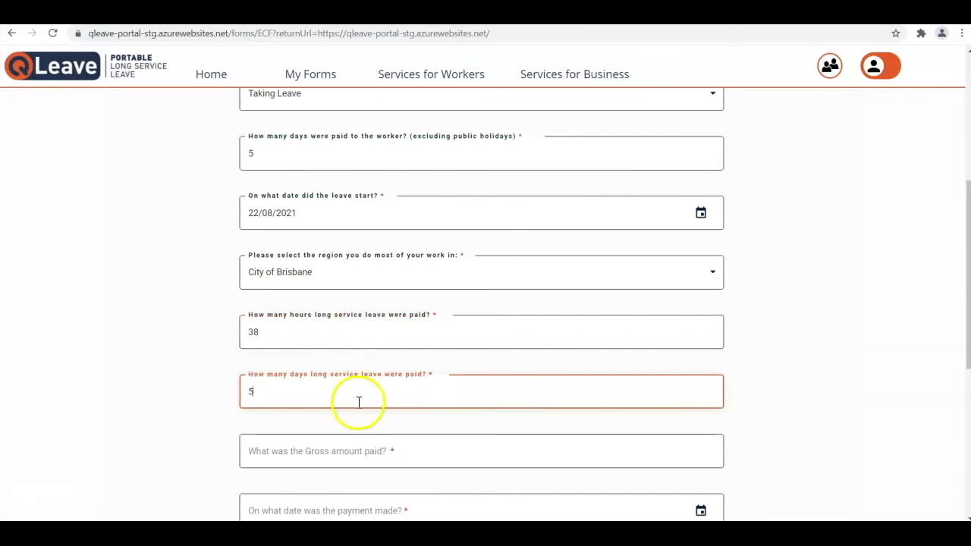
pyautogui.scroll(-2, 358, 409)
pyautogui.click(368, 325)
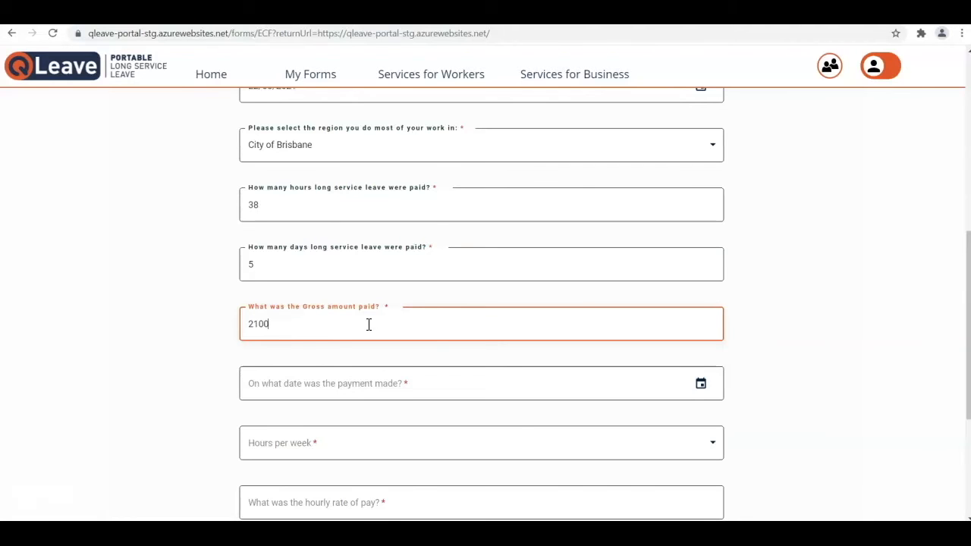
# Set the payment date to 29/08/2021 and hours per week to 38.
pyautogui.click(371, 375)
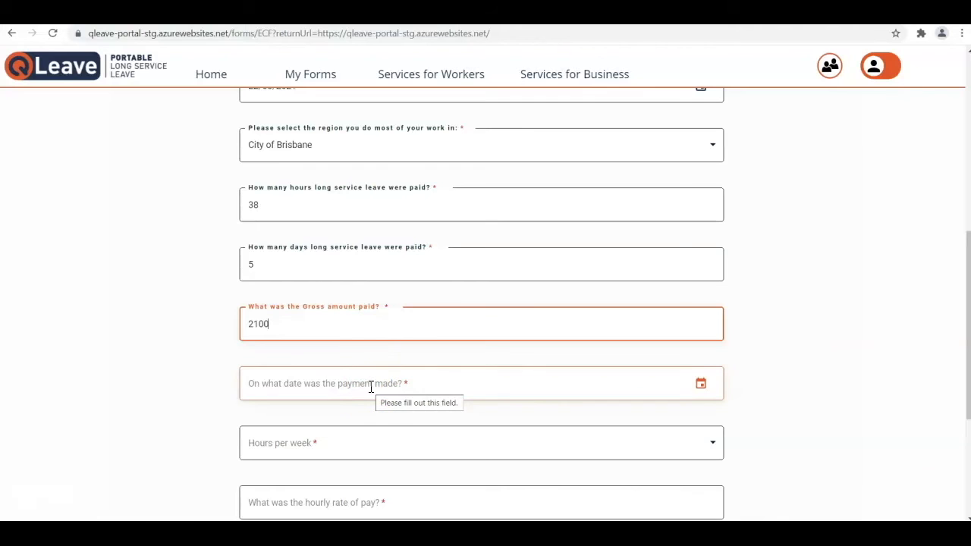
pyautogui.click(371, 385)
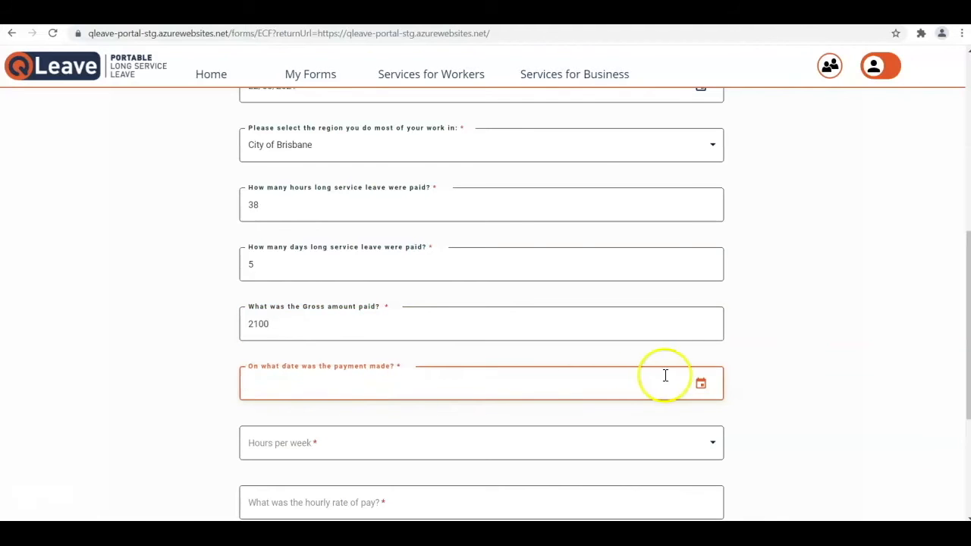
pyautogui.click(701, 387)
pyautogui.click(401, 222)
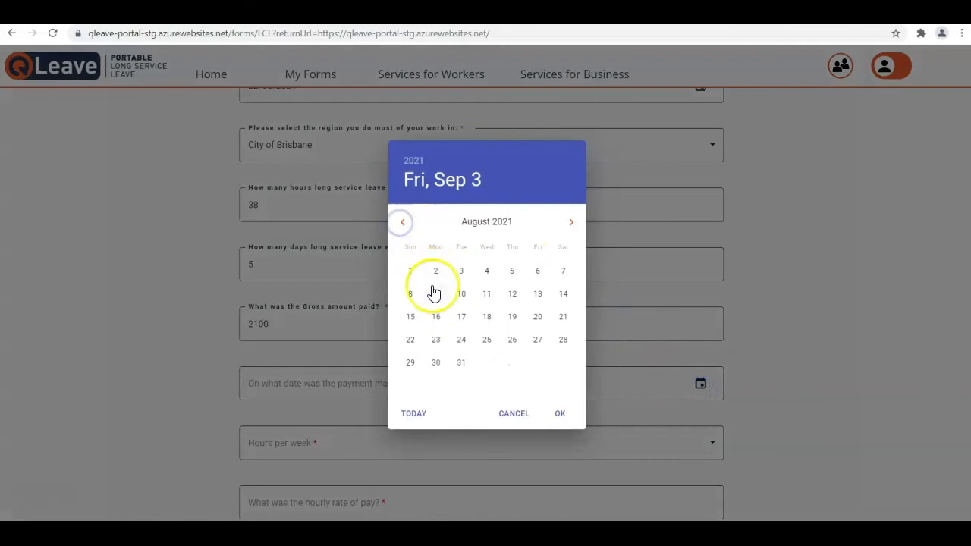
pyautogui.click(410, 362)
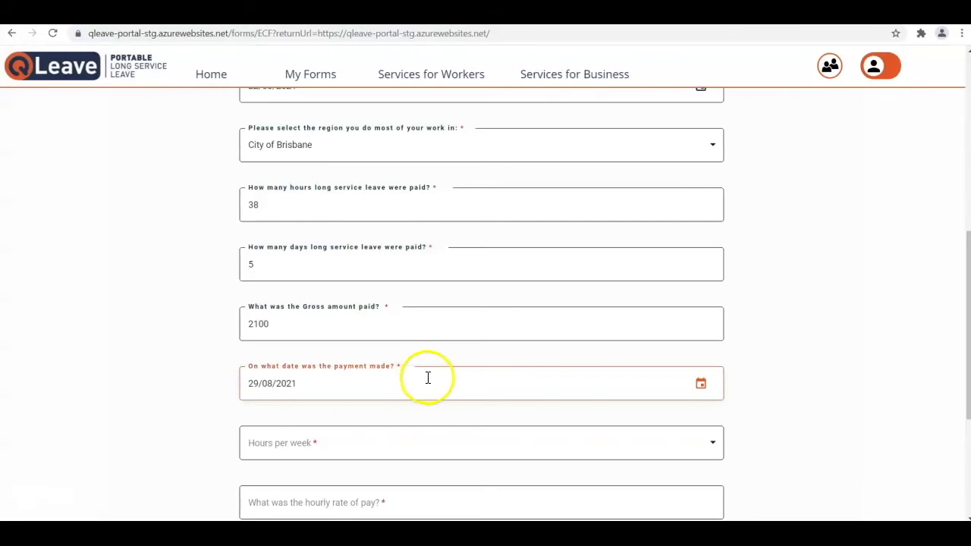
pyautogui.click(385, 446)
pyautogui.click(379, 465)
# Enter hourly rate 35, weekly rate 2100, and answer Yes to paid allowances.
pyautogui.scroll(-1, 492, 383)
pyautogui.scroll(-2, 492, 383)
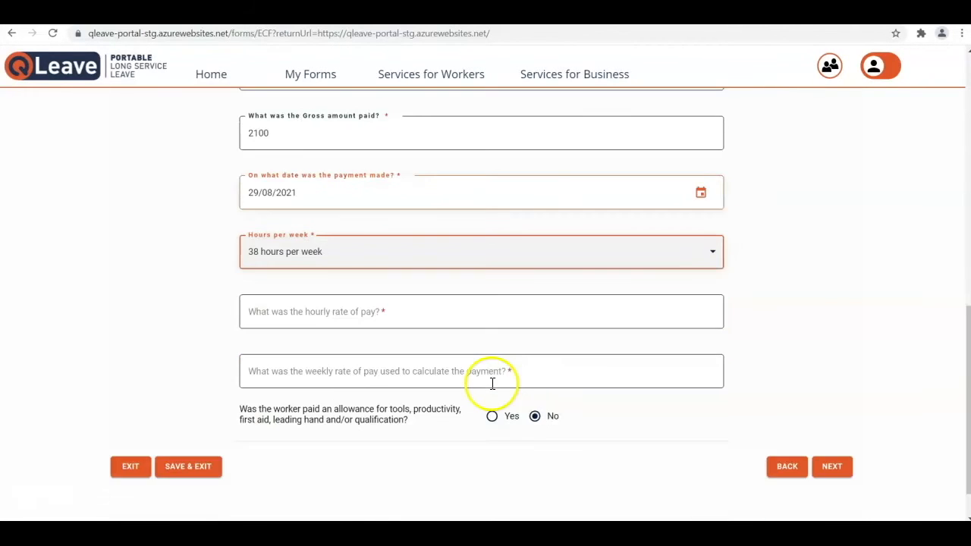
pyautogui.click(423, 313)
pyautogui.write('35')
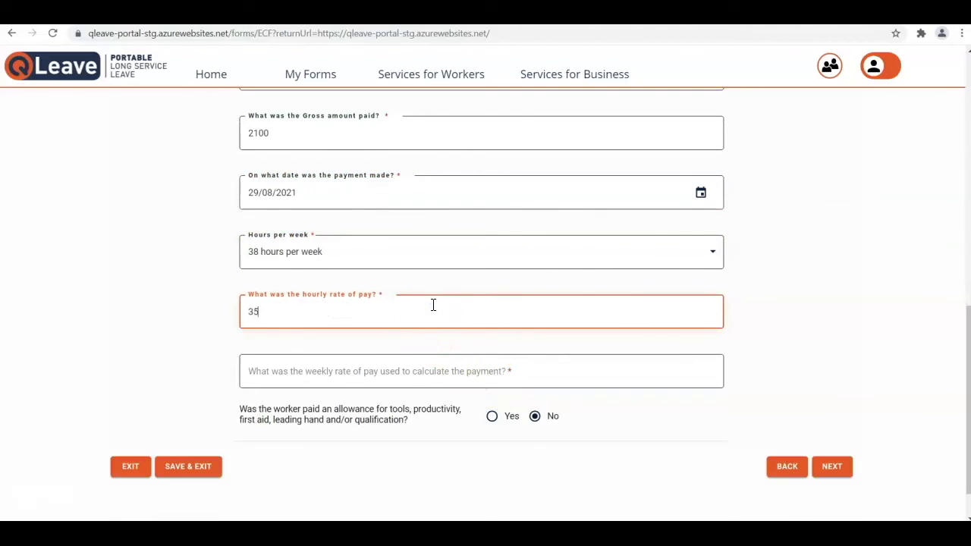
pyautogui.click(419, 372)
pyautogui.write('2100')
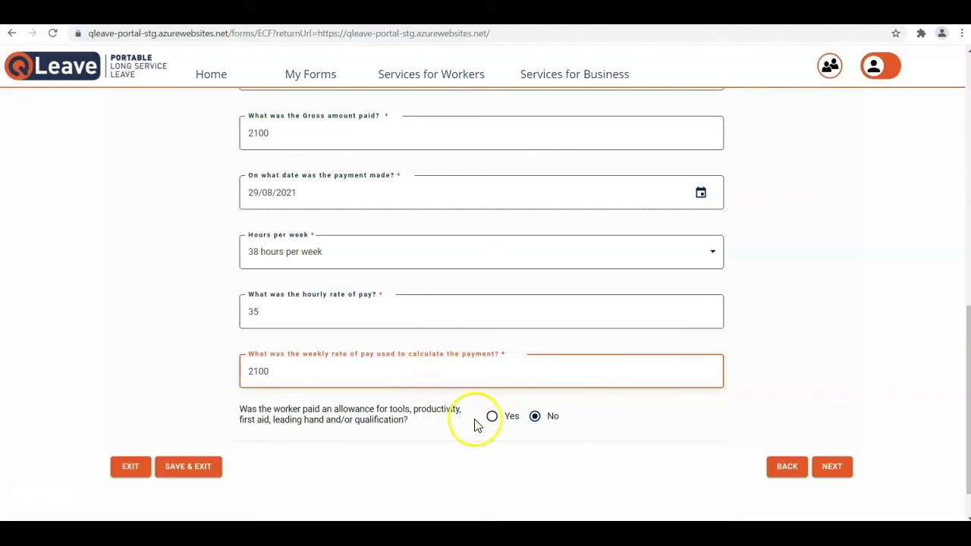
pyautogui.click(495, 421)
pyautogui.scroll(-2, 497, 427)
# Enter tools allowance 25 and 0 for productivity, first aid, leading hand and qualification, then continue.
pyautogui.click(424, 372)
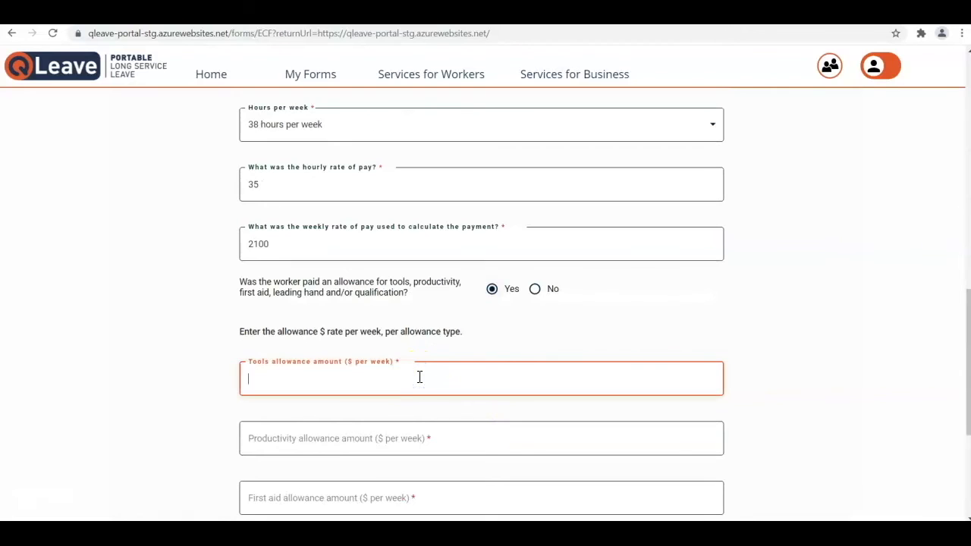
pyautogui.write('25')
pyautogui.scroll(-3, 419, 376)
pyautogui.click(368, 250)
pyautogui.write('0')
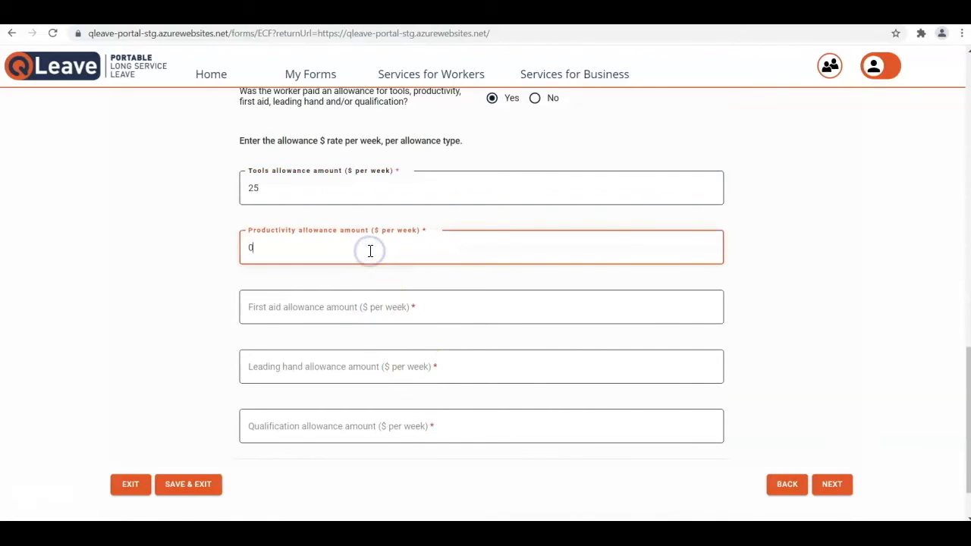
pyautogui.click(413, 303)
pyautogui.write('0')
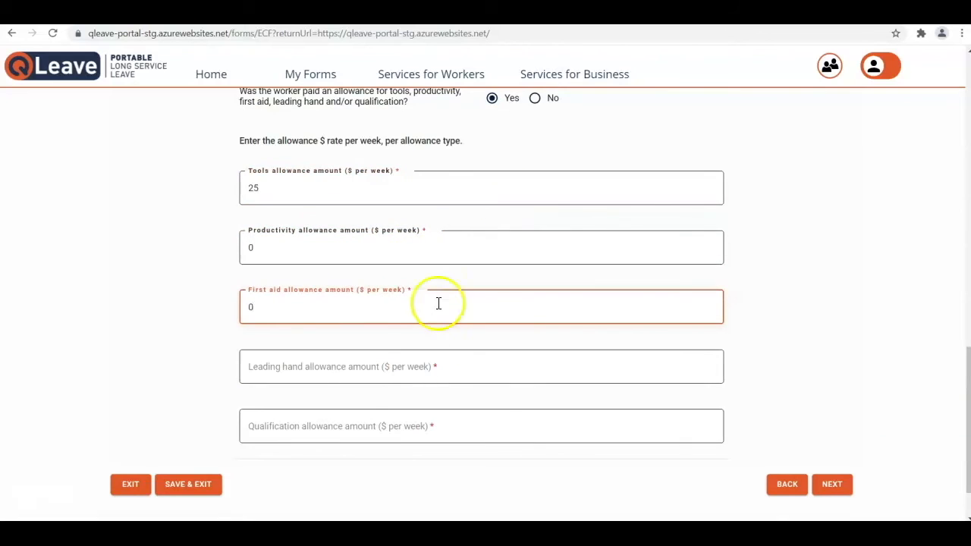
pyautogui.click(418, 357)
pyautogui.write('0')
pyautogui.click(405, 417)
pyautogui.write('0')
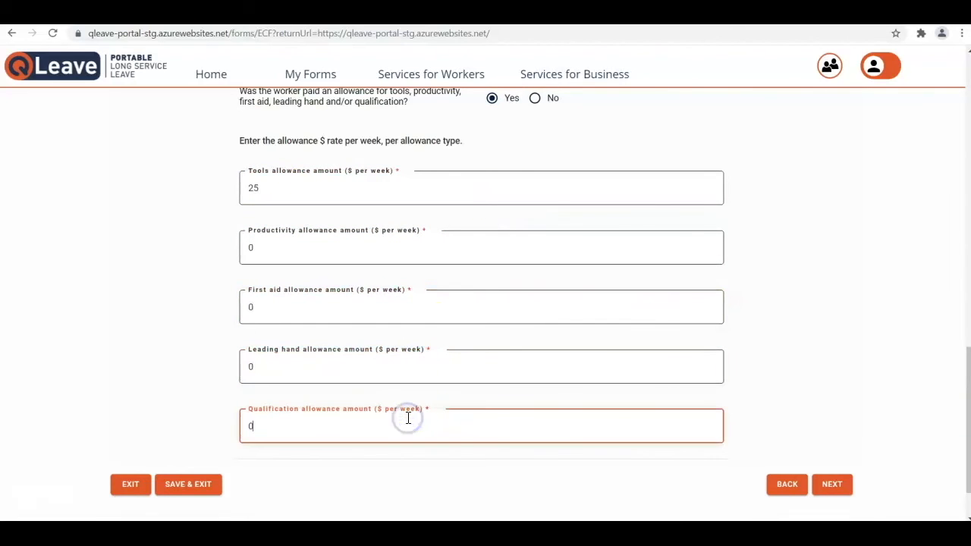
pyautogui.click(834, 490)
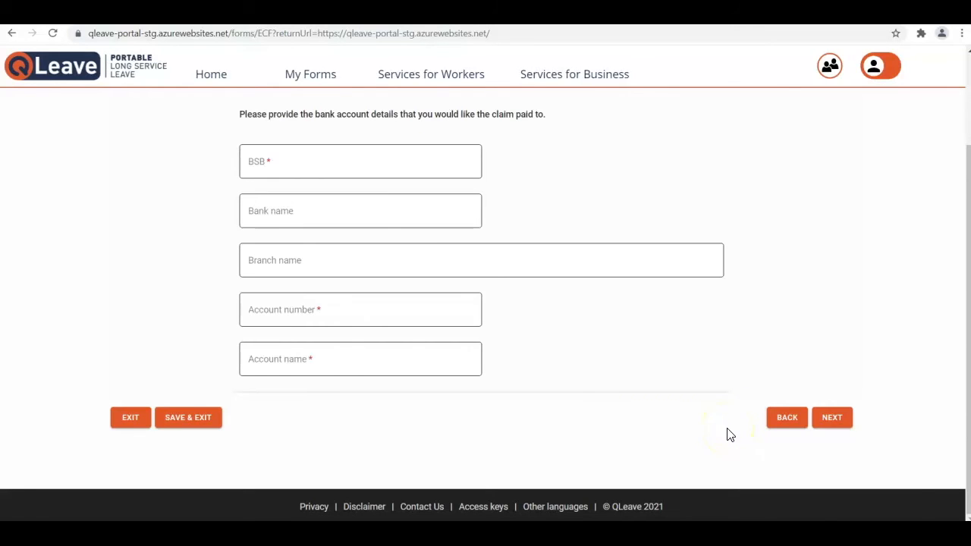
# Enter the BSB, account number and account name 'First Choice Building', then continue.
pyautogui.click(337, 167)
pyautogui.write('062-901')
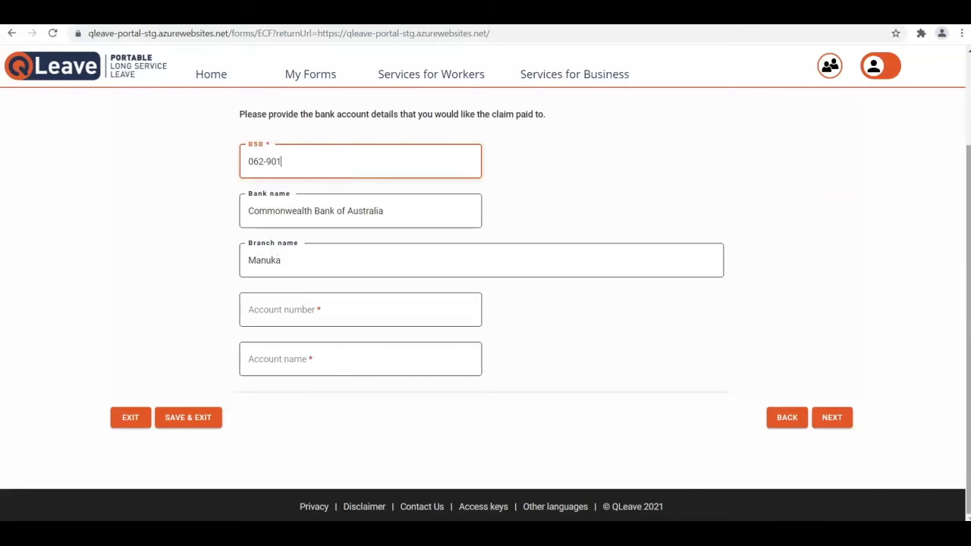
pyautogui.click(309, 323)
pyautogui.write('123456789')
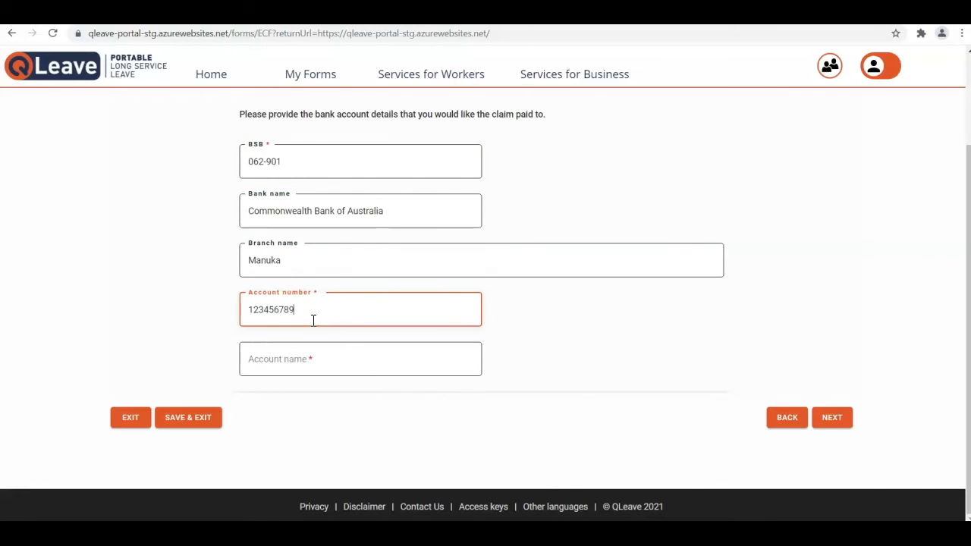
pyautogui.click(311, 359)
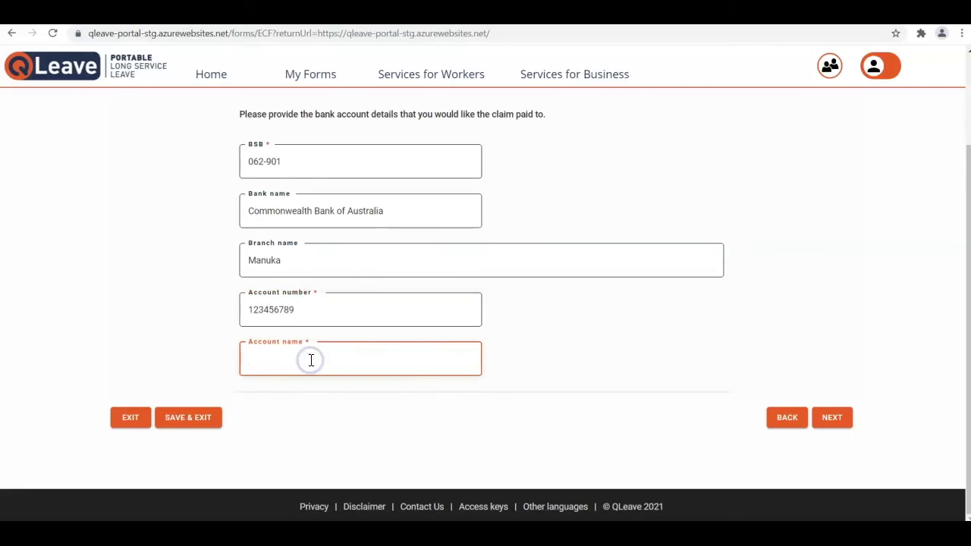
pyautogui.write('First Choice Building')
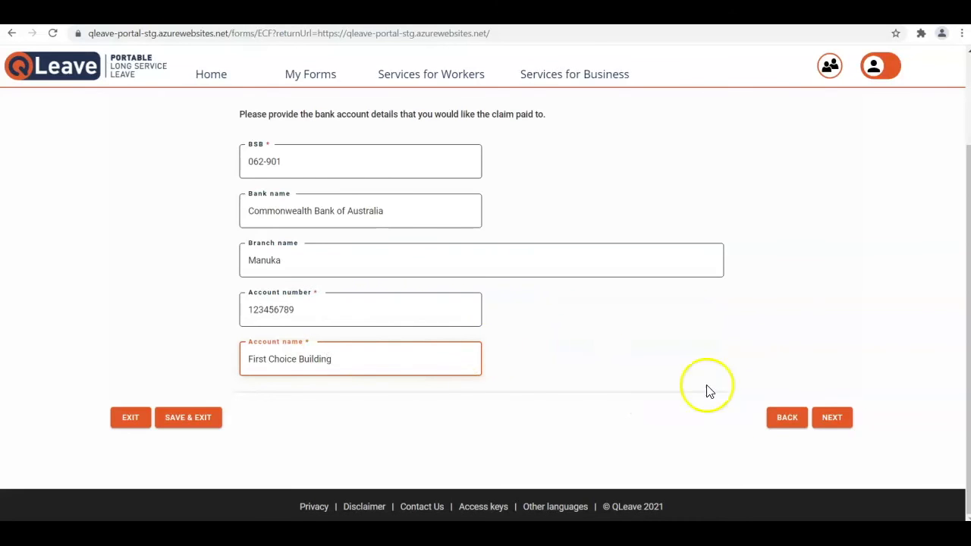
pyautogui.click(834, 418)
pyautogui.click(840, 418)
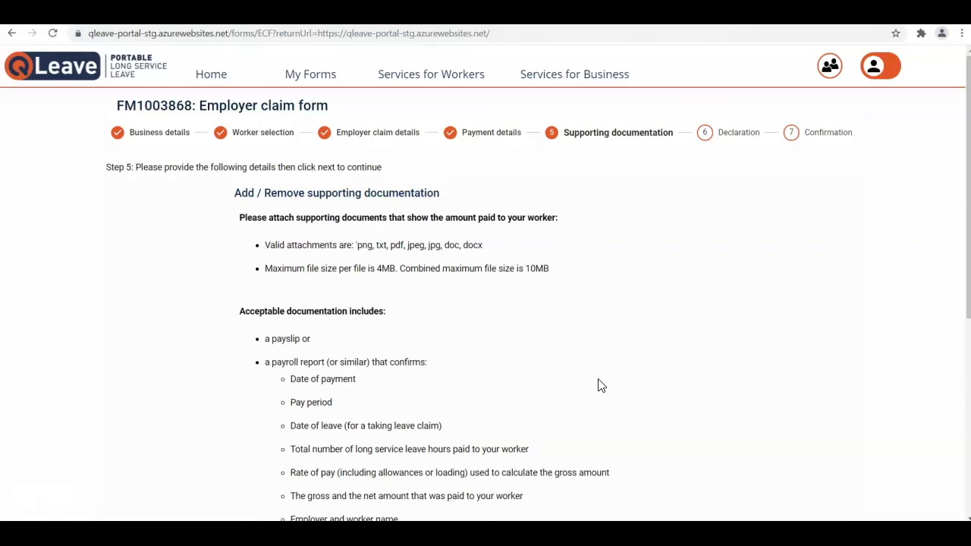
# Upload Payslip 1001.pdf to the claim's supporting documents and advance to step 6, Declaration.
pyautogui.scroll(-3, 598, 386)
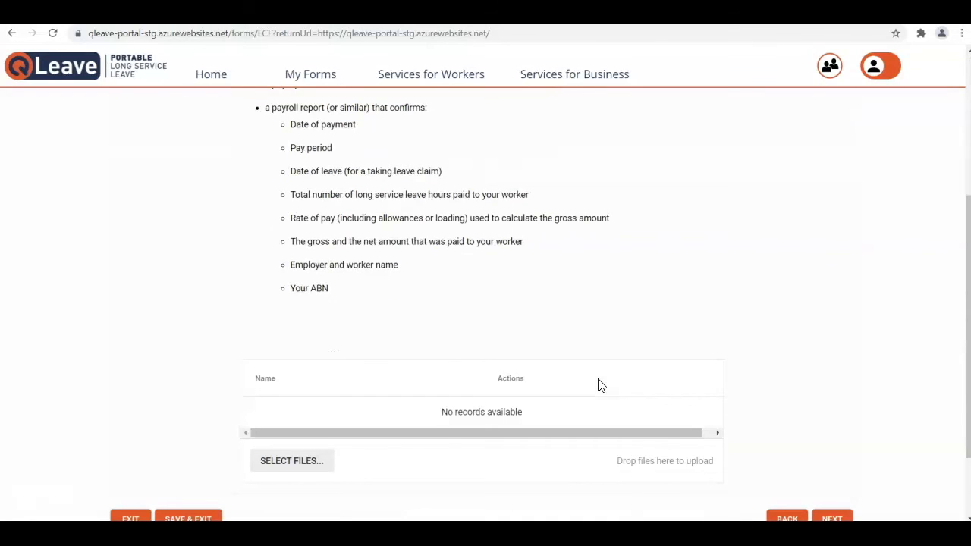
pyautogui.click(304, 464)
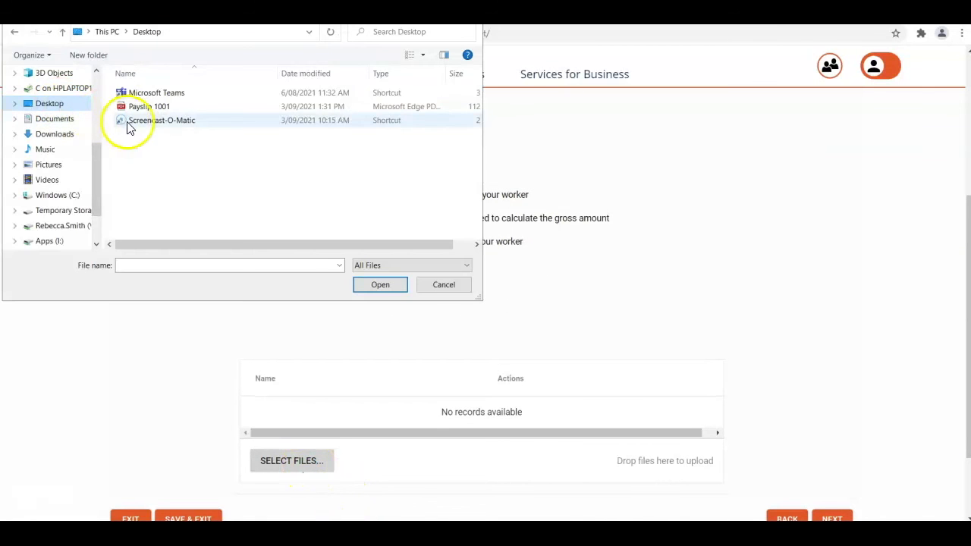
pyautogui.doubleClick(154, 108)
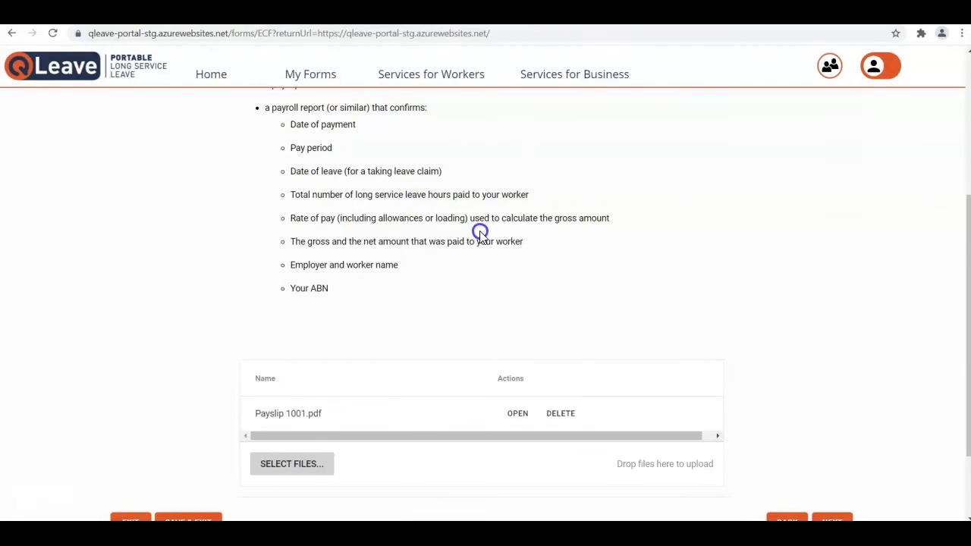
pyautogui.scroll(-2, 559, 269)
pyautogui.click(835, 422)
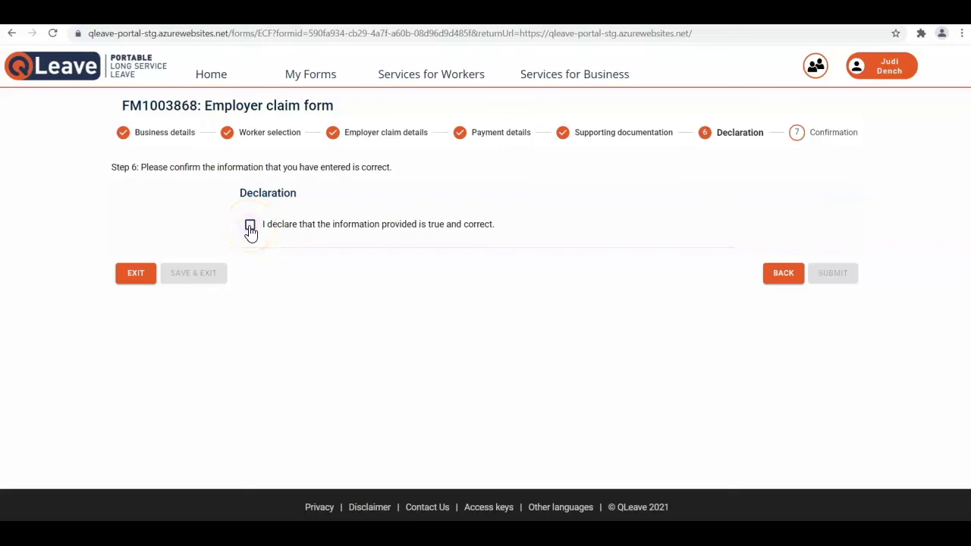
pyautogui.click(250, 230)
pyautogui.click(832, 273)
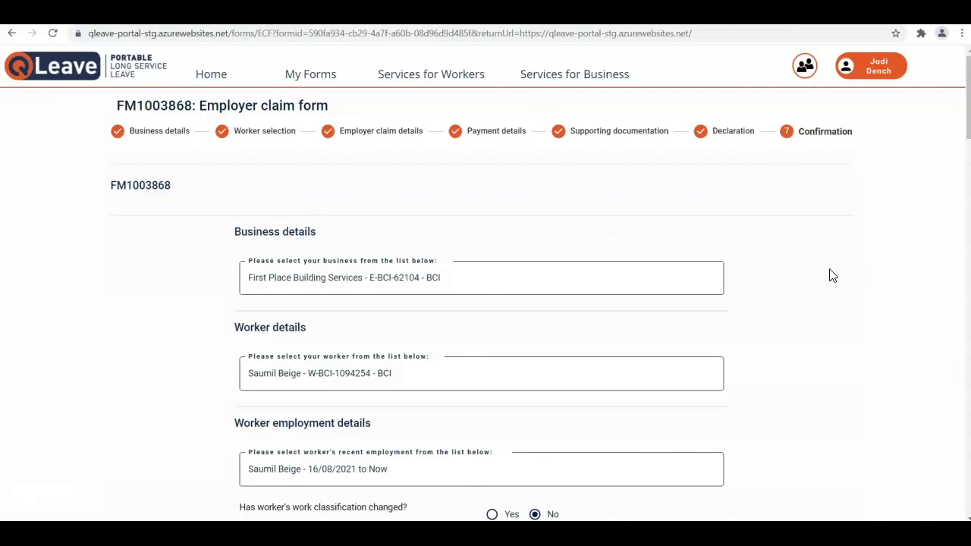
pyautogui.scroll(-1, 832, 275)
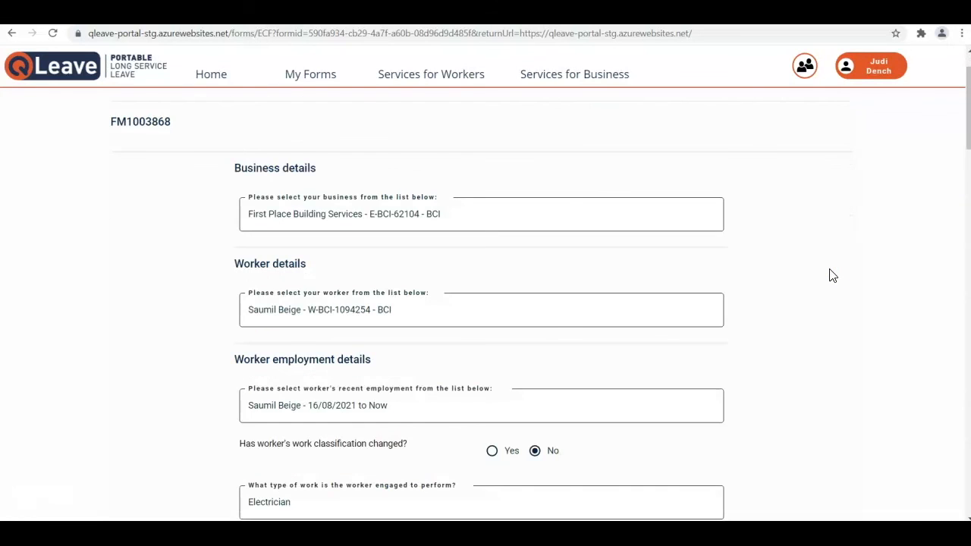
pyautogui.scroll(1, 832, 275)
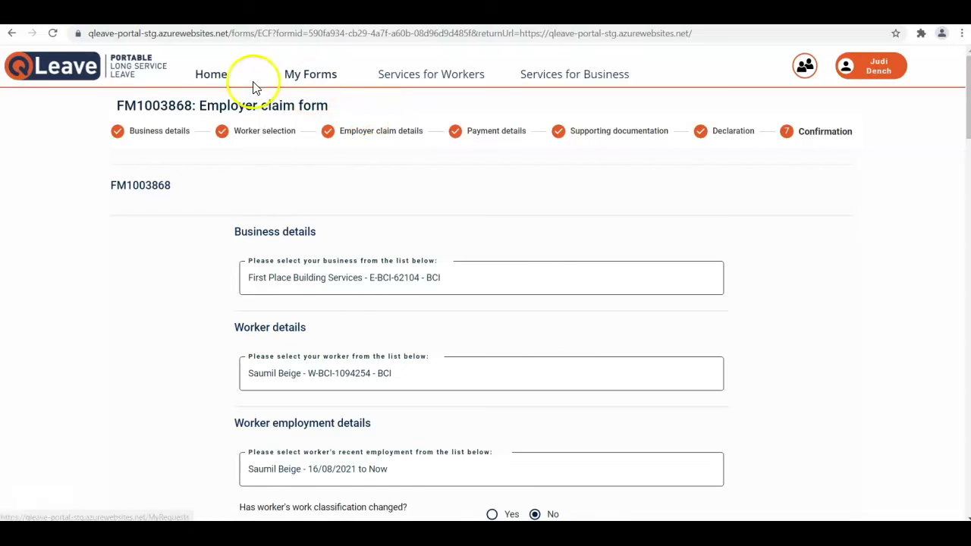
pyautogui.click(213, 74)
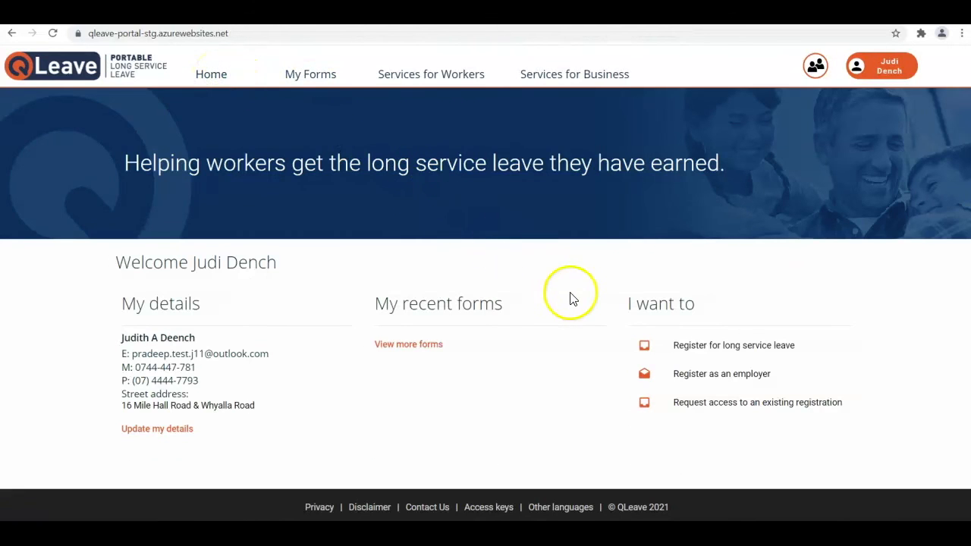
pyautogui.scroll(-2, 574, 297)
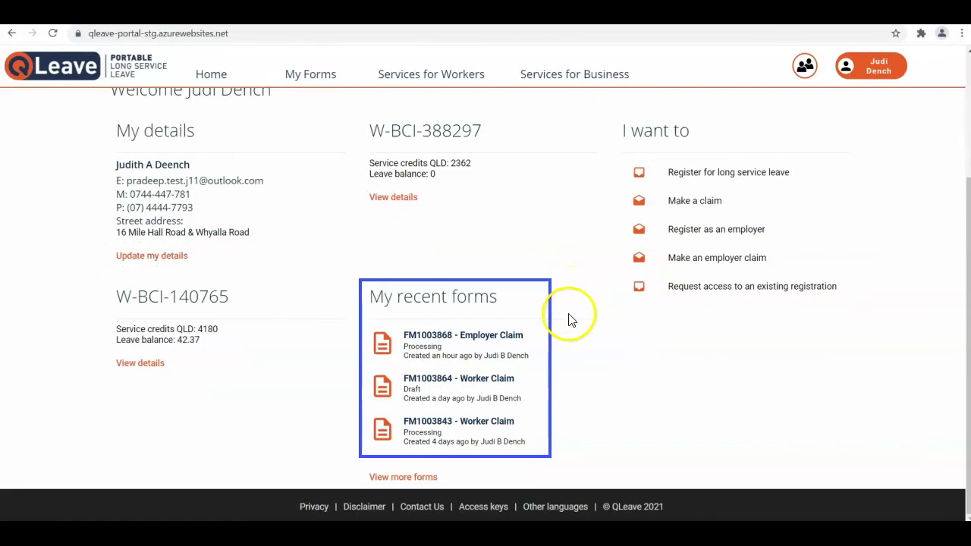